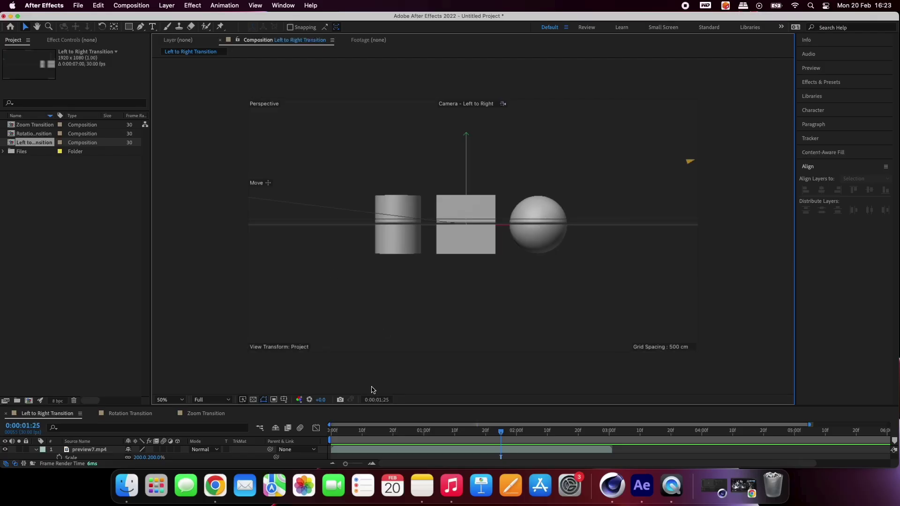
- Play the Left to Right Transition preview, then the Rotation Transition comp at 50% from the start
{"action": "left_click_drag", "start_coordinate": [352, 434], "coordinate": [331, 432]}
{"action": "key", "text": "space"}
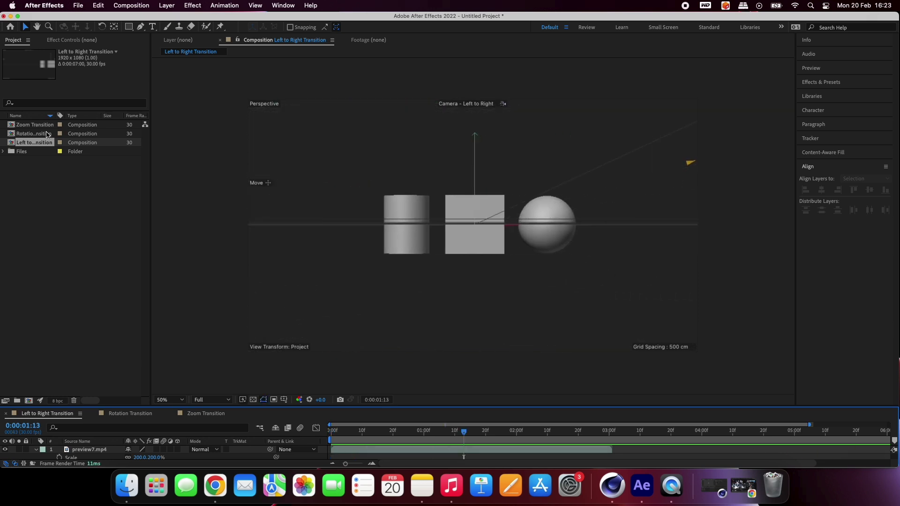
{"action": "double_click", "coordinate": [47, 134]}
{"action": "key", "text": "period"}
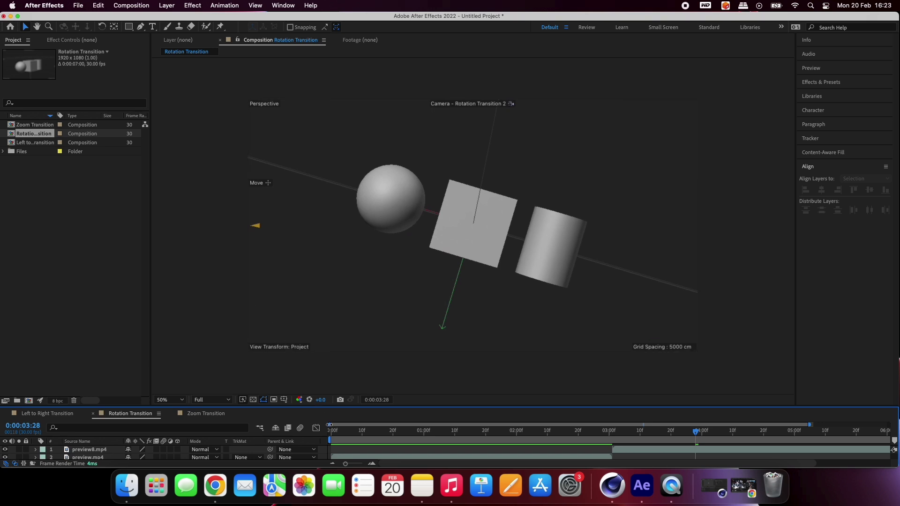
{"action": "key", "text": "Home"}
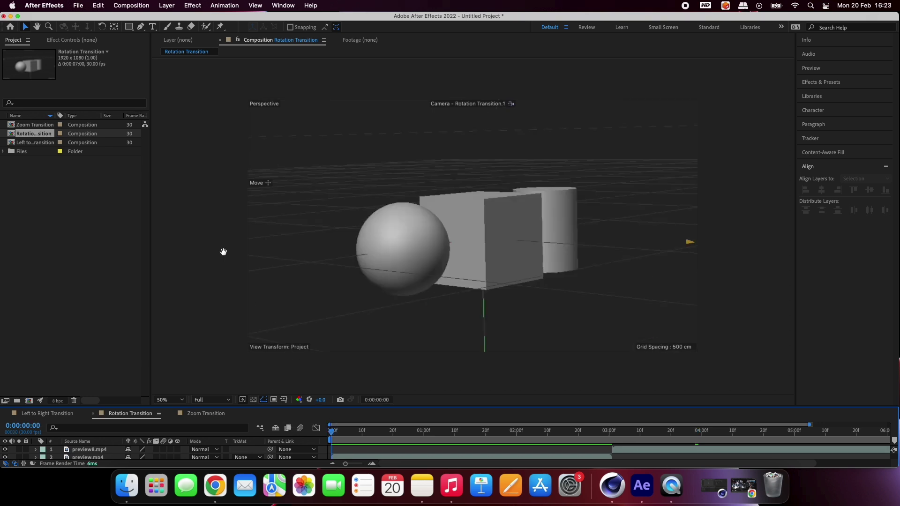
{"action": "key", "text": "space"}
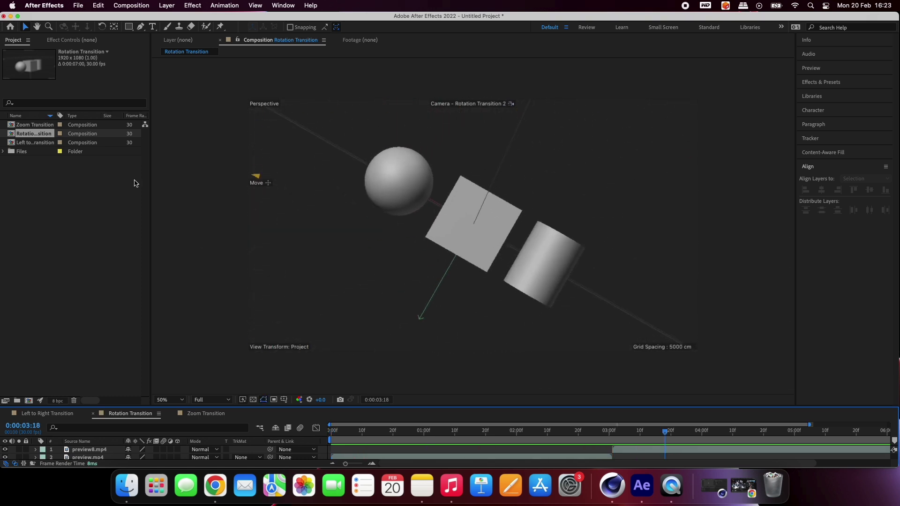
- Open the Zoom Transition comp at 50% and play its preview
{"action": "double_click", "coordinate": [36, 124]}
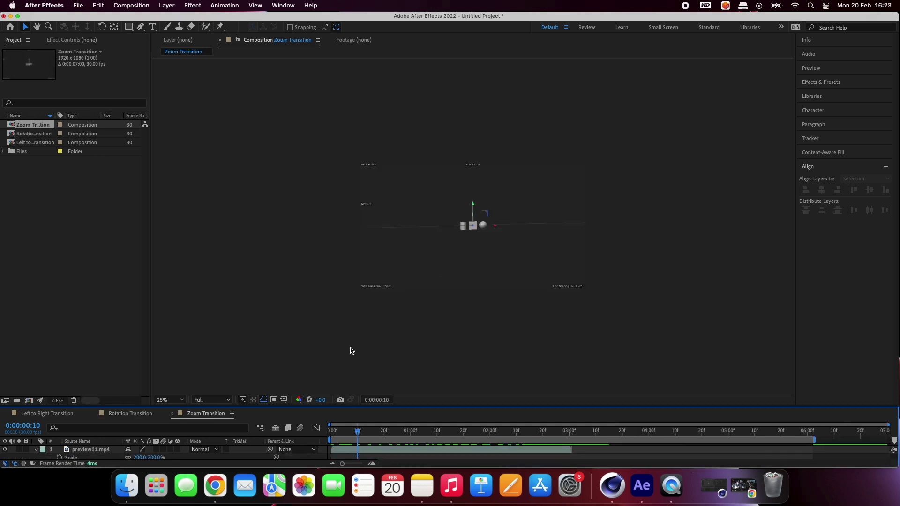
{"action": "key", "text": "period"}
{"action": "key", "text": "space"}
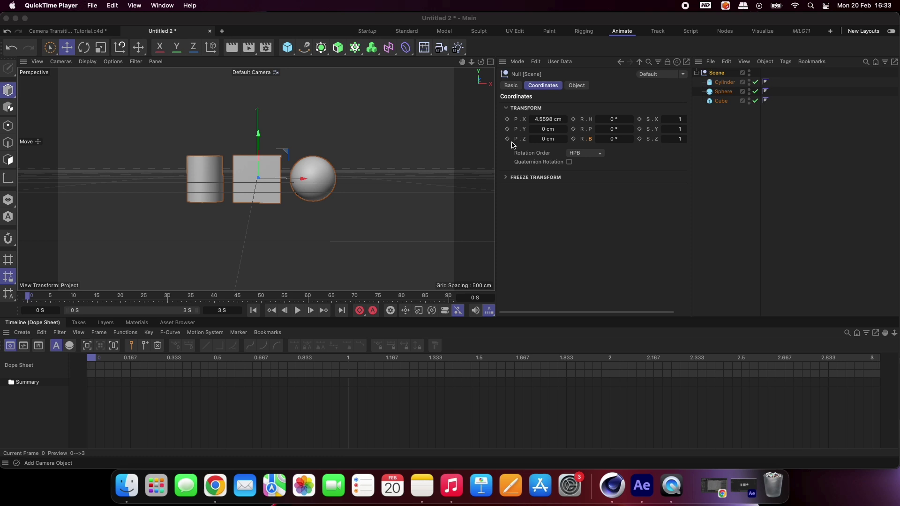
- Add a camera, look through it in the viewport, and dolly and pan the view slightly
{"action": "left_click", "coordinate": [441, 48]}
{"action": "left_click_drag", "start_coordinate": [441, 47], "coordinate": [473, 67]}
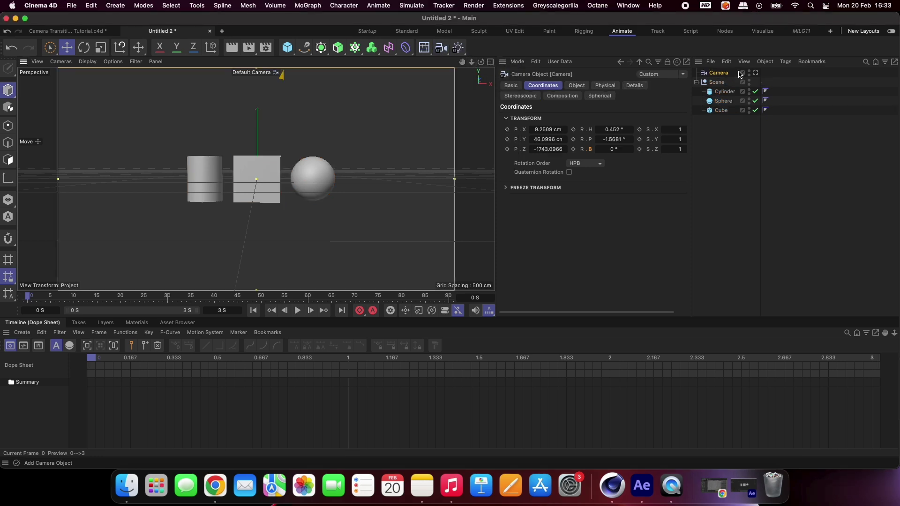
{"action": "left_click", "coordinate": [756, 74]}
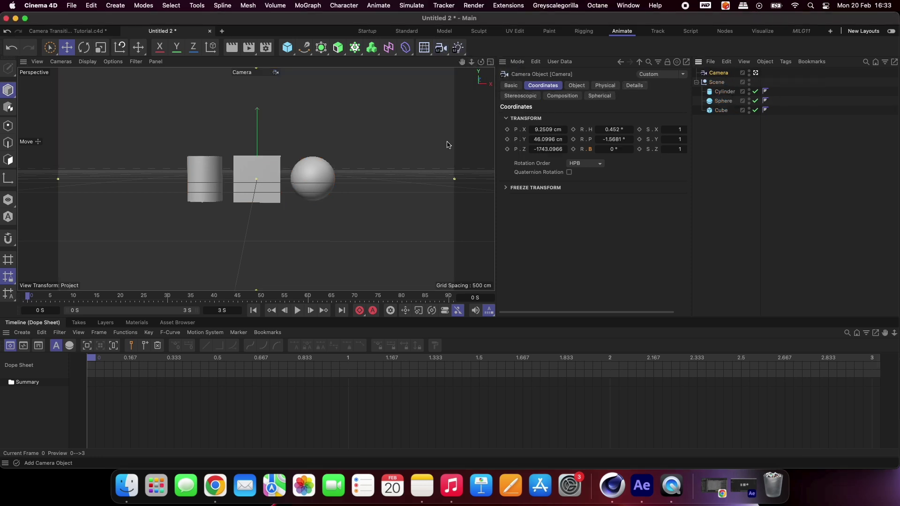
{"action": "scroll", "coordinate": [304, 180], "scroll_direction": "down", "scroll_amount": 4}
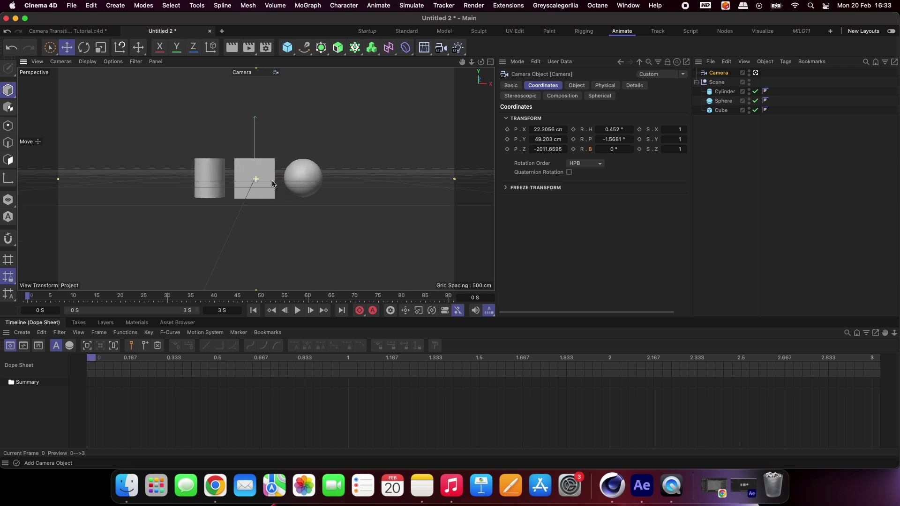
{"action": "middle_click_drag", "start_coordinate": [274, 184], "coordinate": [277, 184], "text": "alt"}
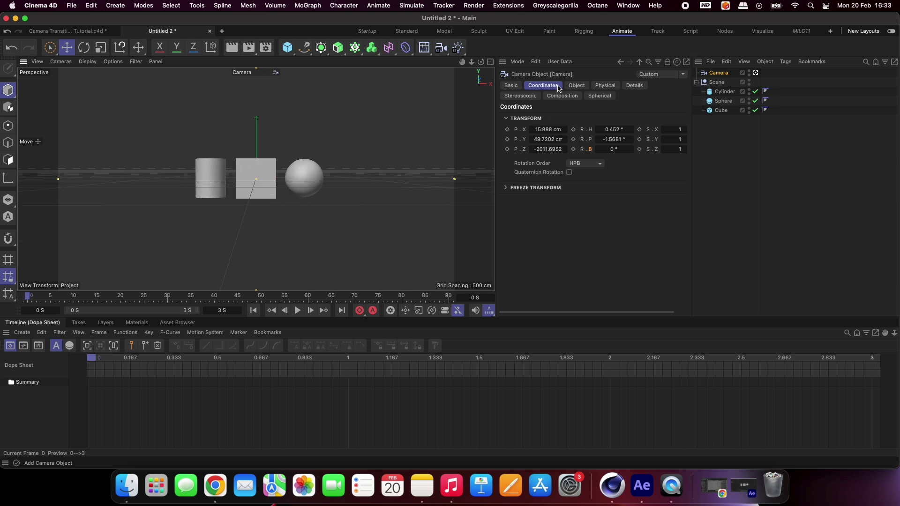
- Set the camera's R.P and R.H to 0, then pan to centre the cylinder, cube and sphere
{"action": "left_click", "coordinate": [603, 140]}
{"action": "type", "text": "0"}
{"action": "left_click", "coordinate": [610, 130]}
{"action": "type", "text": "0"}
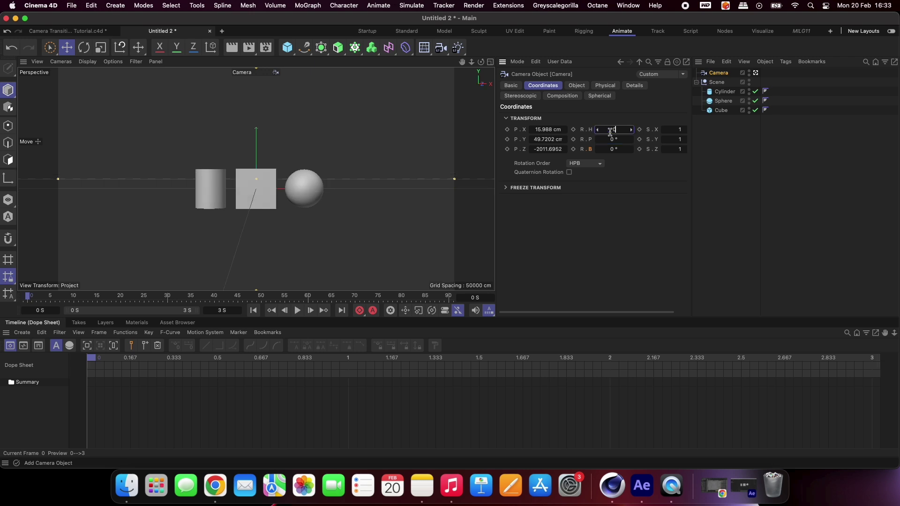
{"action": "key", "text": "Return"}
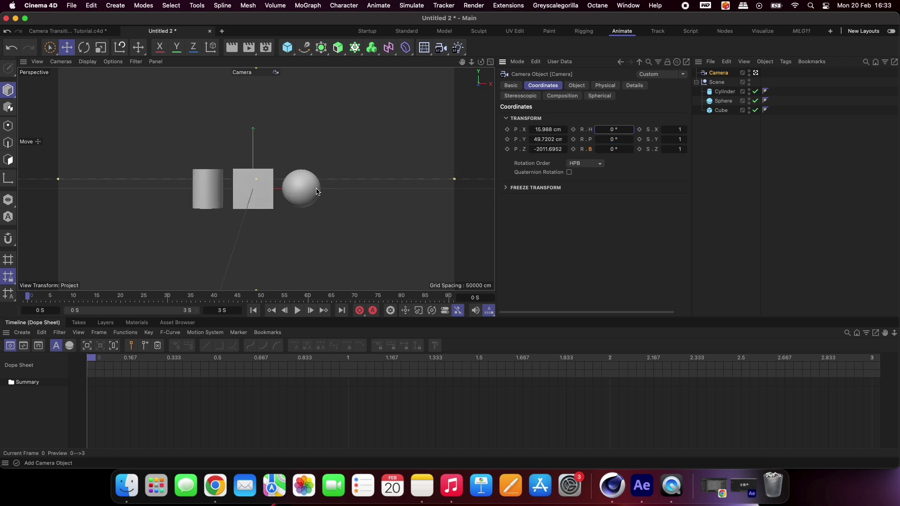
{"action": "scroll", "coordinate": [316, 191], "scroll_direction": "up", "scroll_amount": 5}
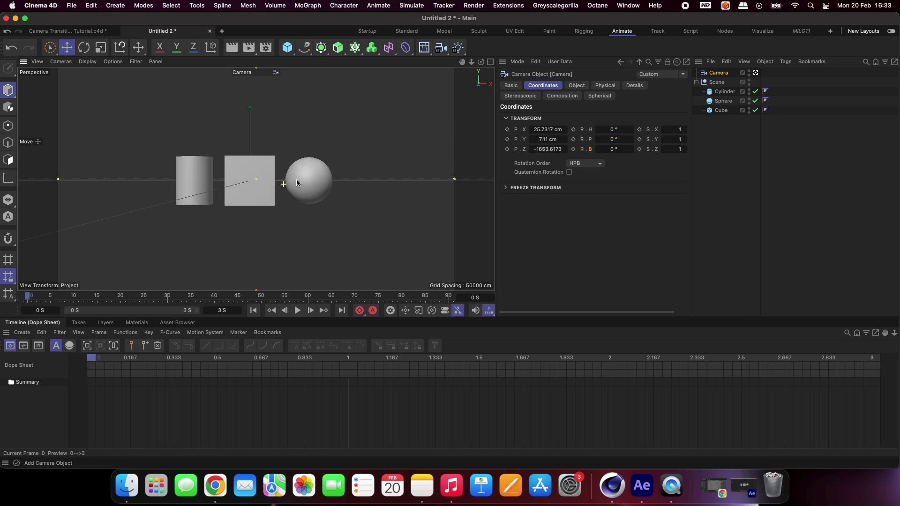
{"action": "middle_click_drag", "start_coordinate": [297, 182], "coordinate": [310, 182]}
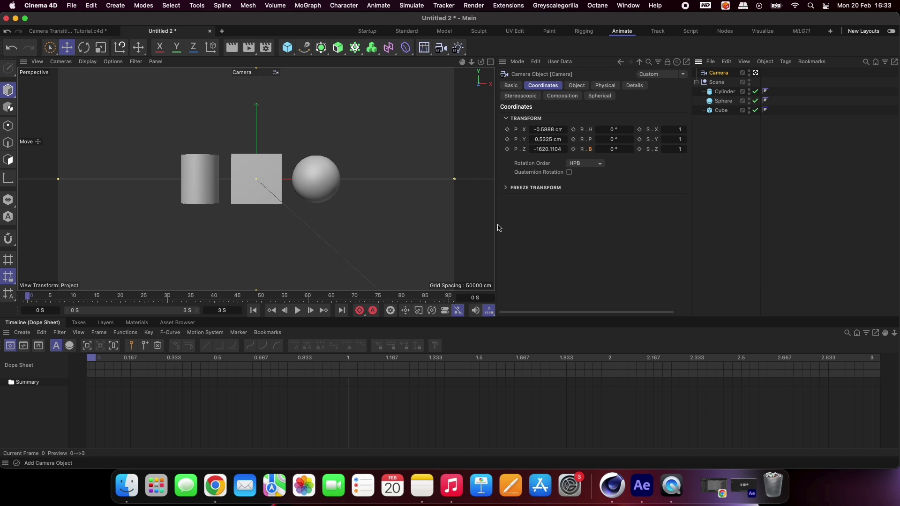
- Keyframe the camera bank at 0° at 1.5 s and at -180° at frame 0
{"action": "left_click", "coordinate": [479, 358]}
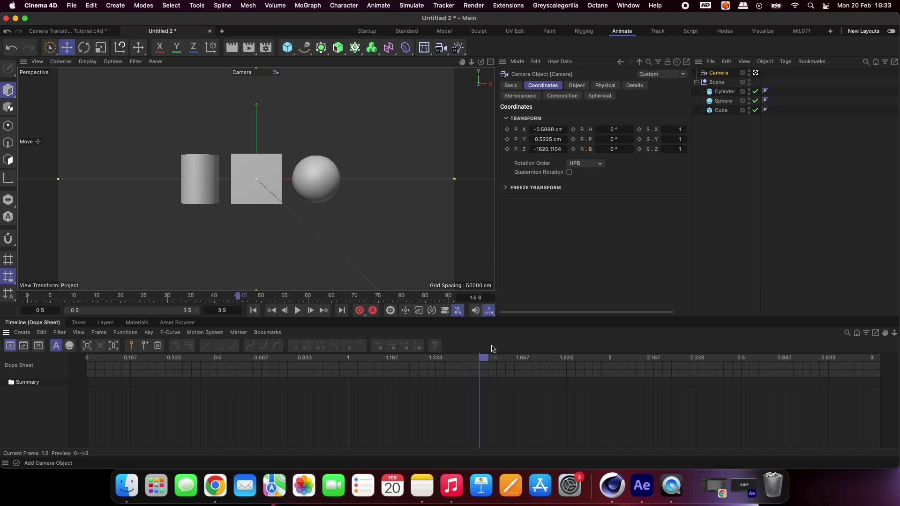
{"action": "left_click", "coordinate": [574, 150]}
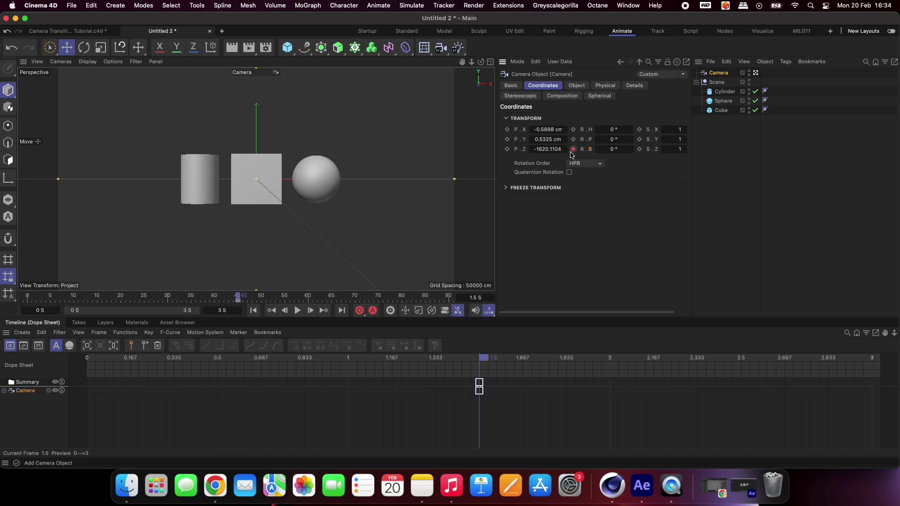
{"action": "left_click", "coordinate": [255, 312]}
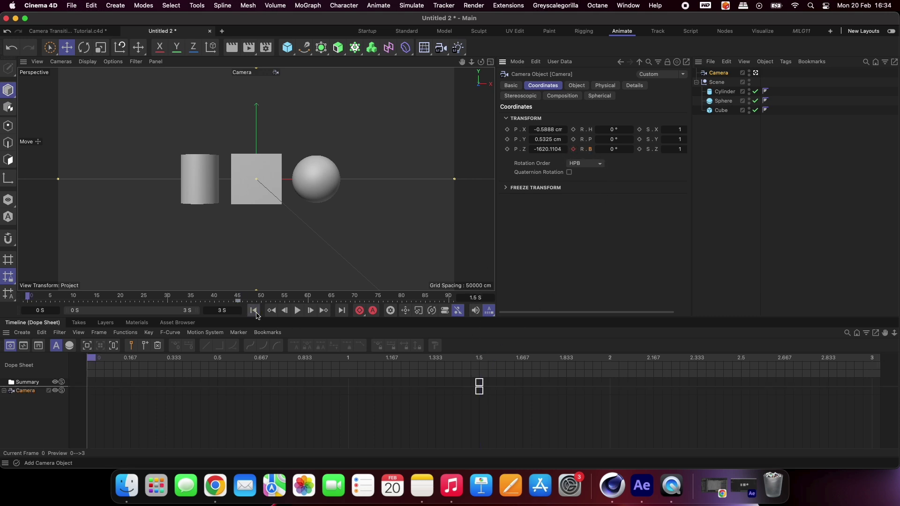
{"action": "left_click", "coordinate": [607, 150]}
{"action": "type", "text": "180"}
{"action": "key", "text": "Return"}
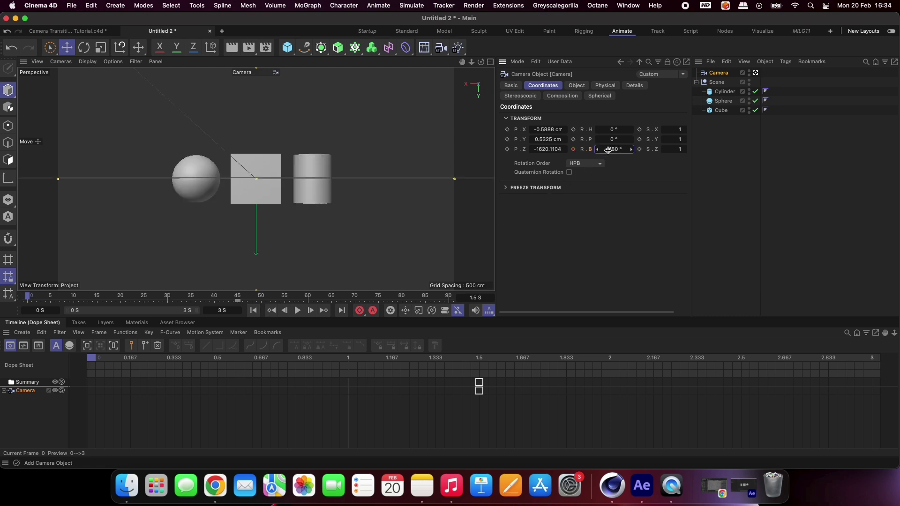
{"action": "left_click", "coordinate": [573, 149]}
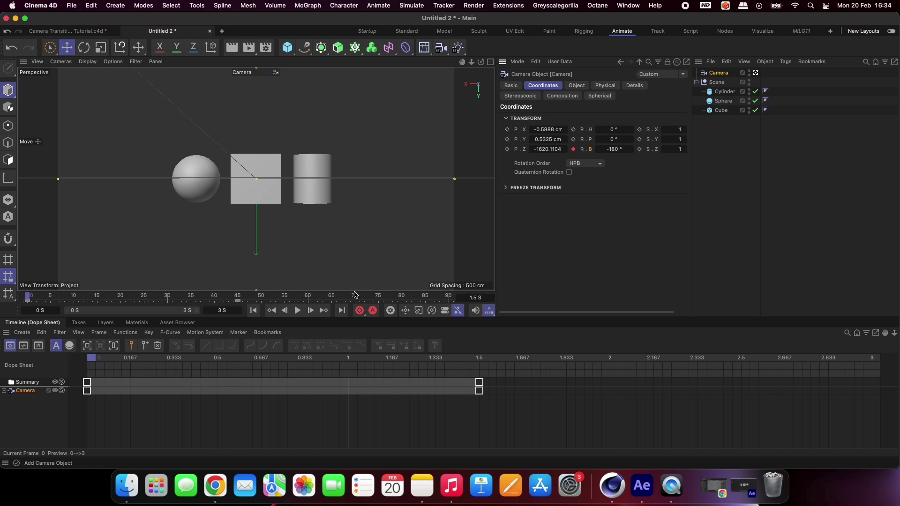
- Keyframe the camera bank at 180° on the last frame, at 3 s
{"action": "left_click", "coordinate": [342, 310]}
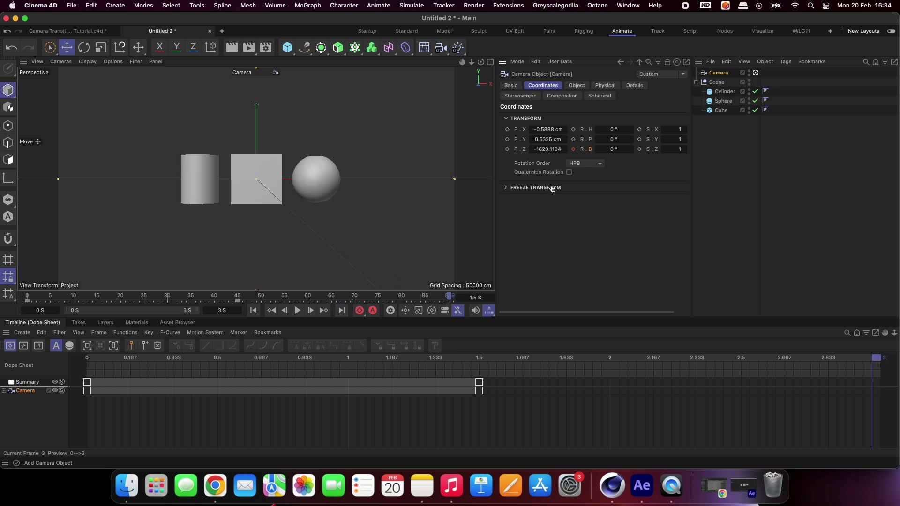
{"action": "type", "text": "0"}
{"action": "key", "text": "Return"}
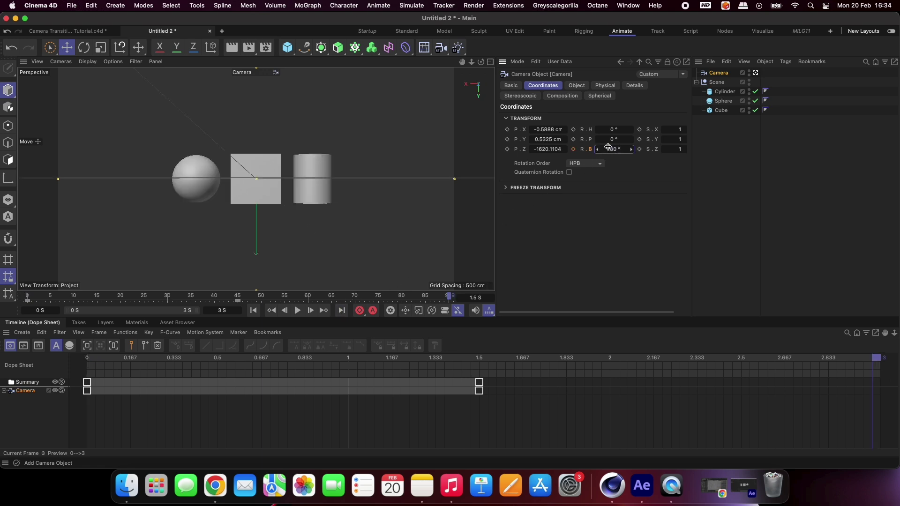
{"action": "left_click", "coordinate": [574, 150]}
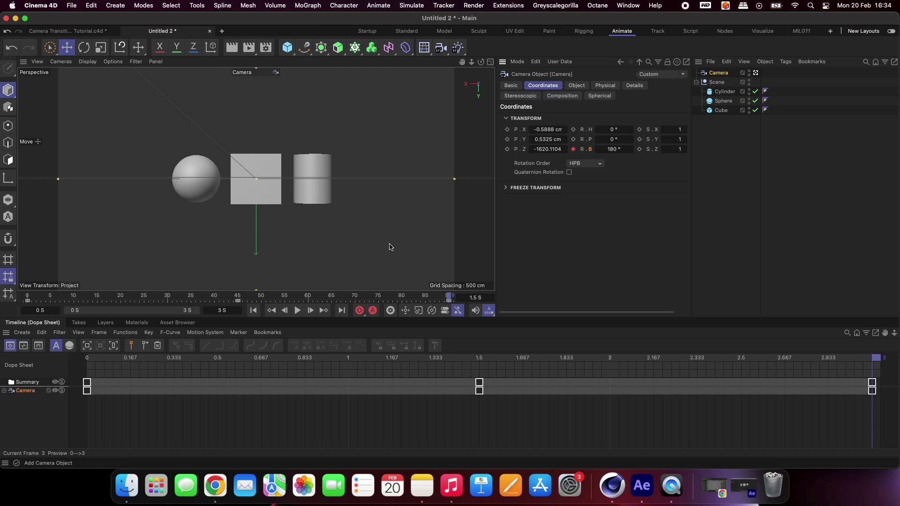
- Scrub the timeline back and forth to check the camera roll
{"action": "left_click", "coordinate": [87, 360]}
{"action": "left_click", "coordinate": [186, 358]}
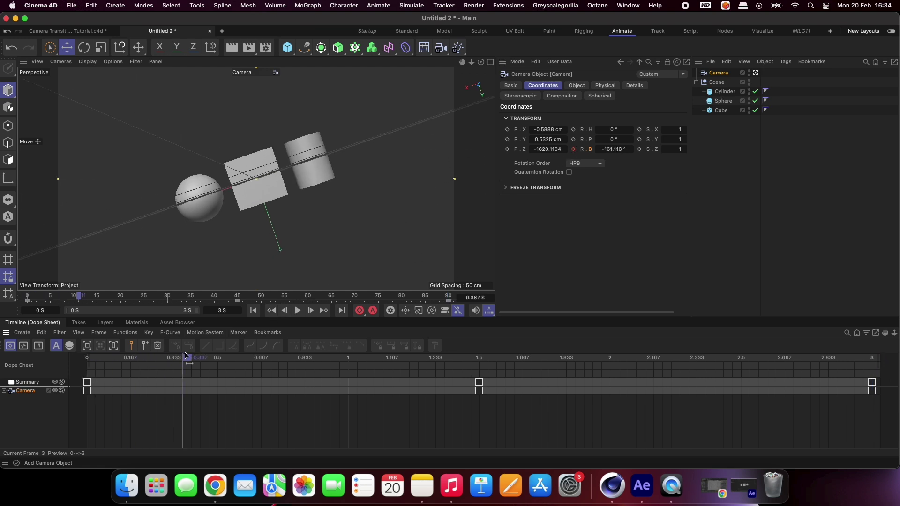
{"action": "left_click_drag", "start_coordinate": [186, 360], "coordinate": [866, 322]}
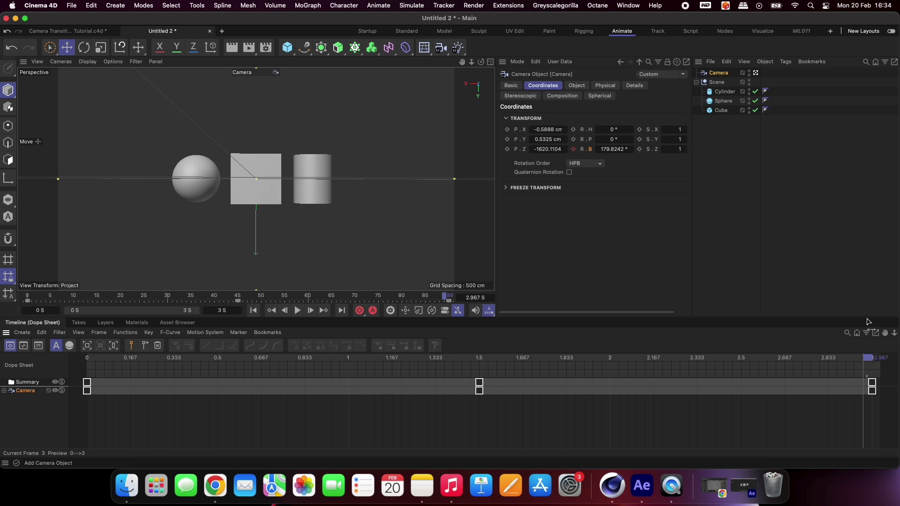
{"action": "left_click_drag", "start_coordinate": [868, 322], "coordinate": [80, 310]}
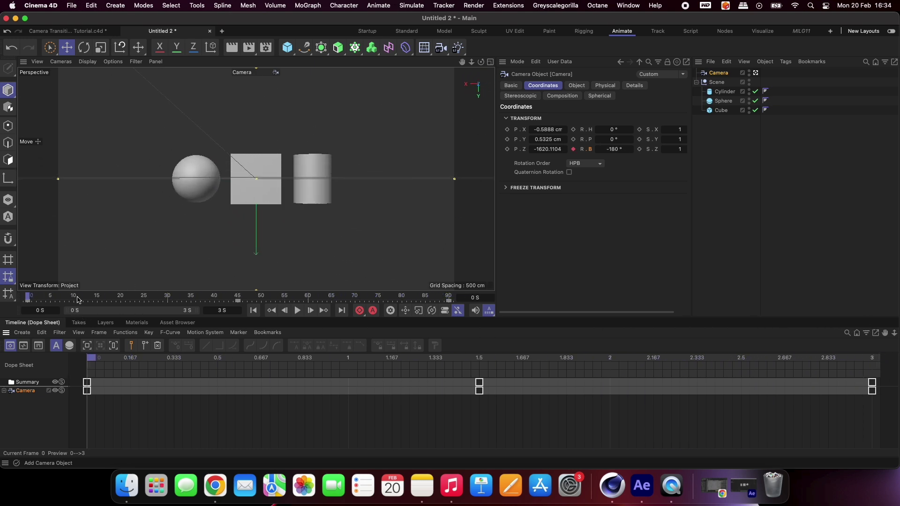
- Show the camera's Rotation.B curve in an enlarged, framed F-Curve editor
{"action": "left_click", "coordinate": [22, 347]}
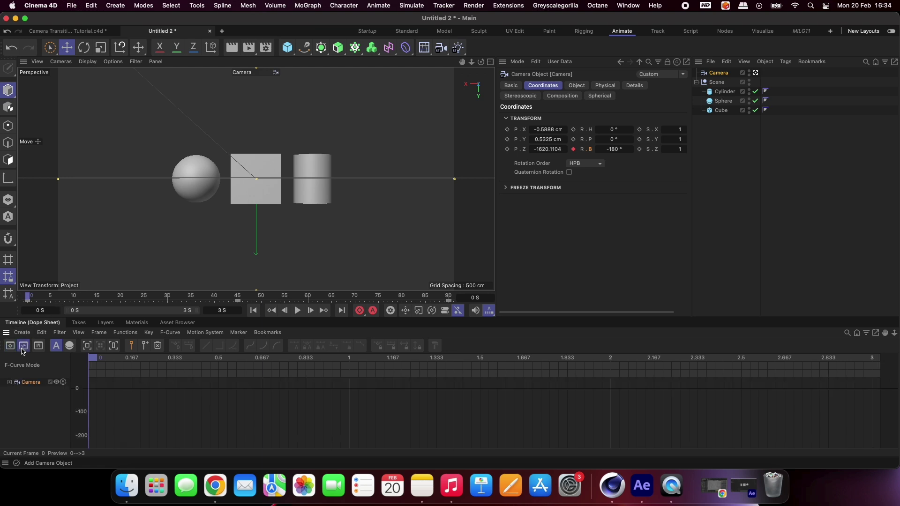
{"action": "left_click", "coordinate": [30, 383]}
{"action": "left_click", "coordinate": [10, 383]}
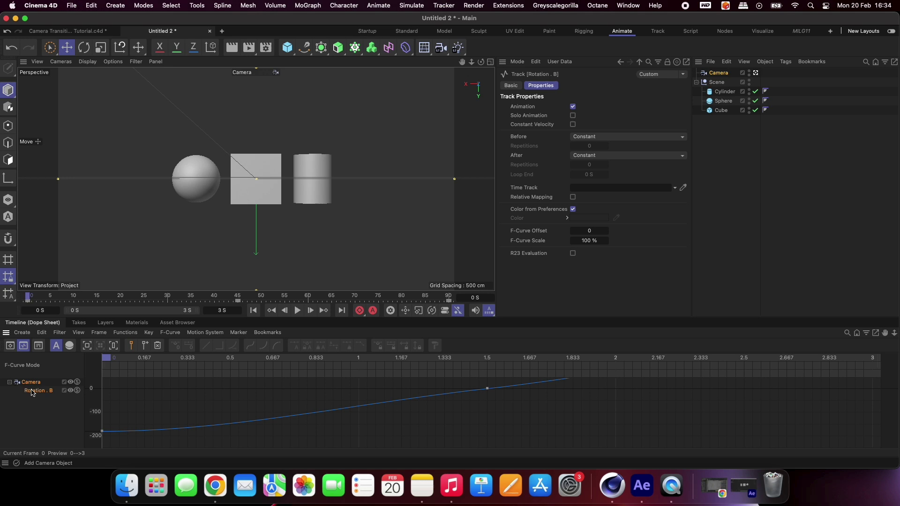
{"action": "right_click_drag", "start_coordinate": [461, 428], "coordinate": [489, 427], "text": "alt"}
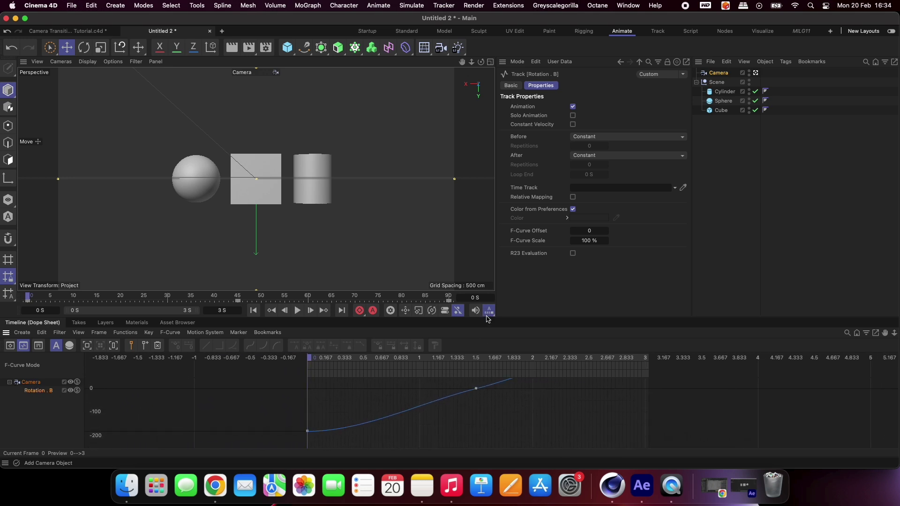
{"action": "left_click_drag", "start_coordinate": [486, 316], "coordinate": [486, 215]}
{"action": "key", "text": "h"}
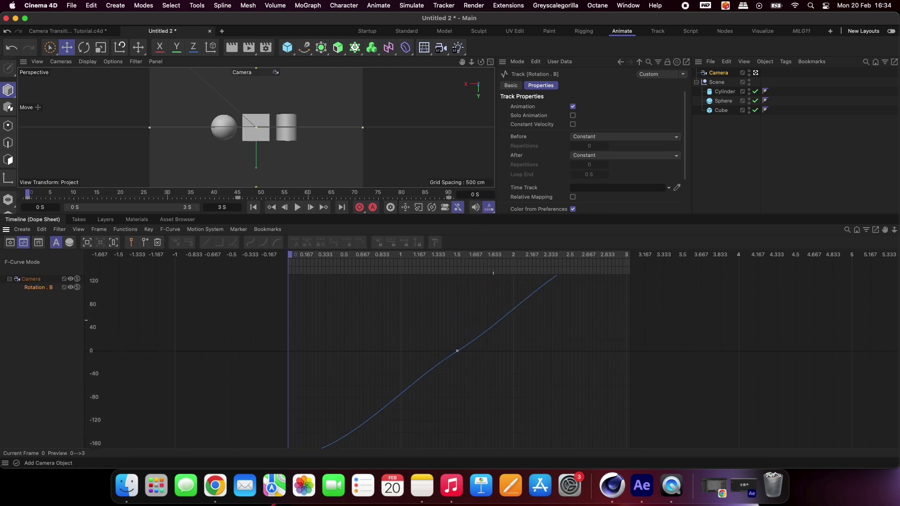
- Flatten the middle key's tangents and steepen the curve at the 0 s and 3 s keys
{"action": "left_click", "coordinate": [454, 346]}
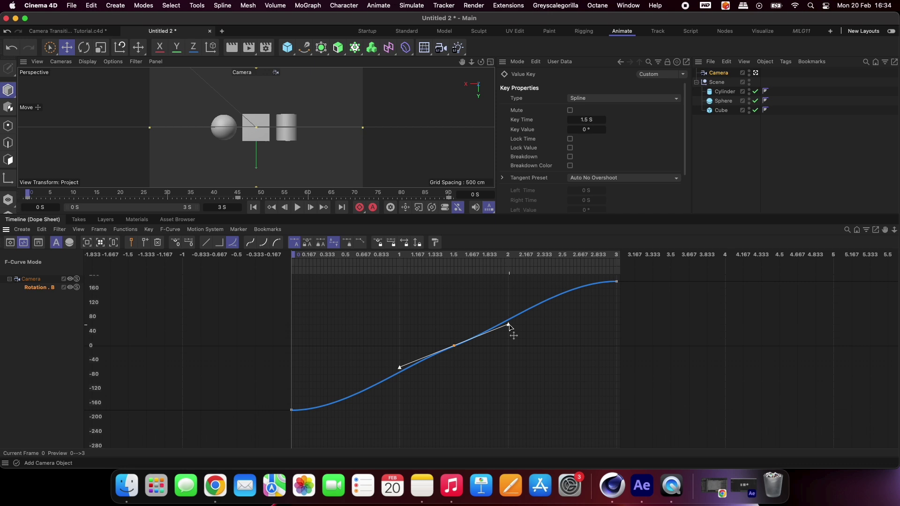
{"action": "left_click_drag", "start_coordinate": [510, 326], "coordinate": [609, 335]}
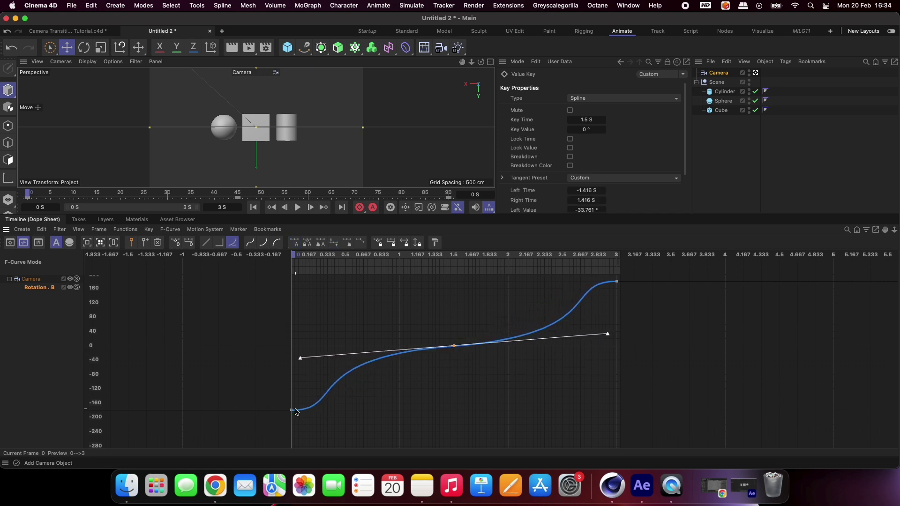
{"action": "left_click", "coordinate": [292, 410]}
{"action": "left_click_drag", "start_coordinate": [352, 409], "coordinate": [298, 368]}
{"action": "left_click", "coordinate": [617, 282]}
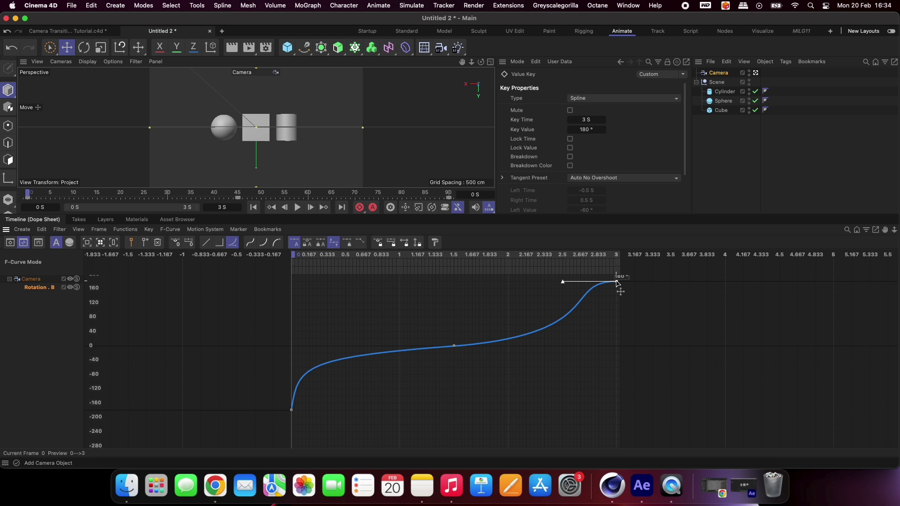
{"action": "left_click_drag", "start_coordinate": [564, 283], "coordinate": [609, 337]}
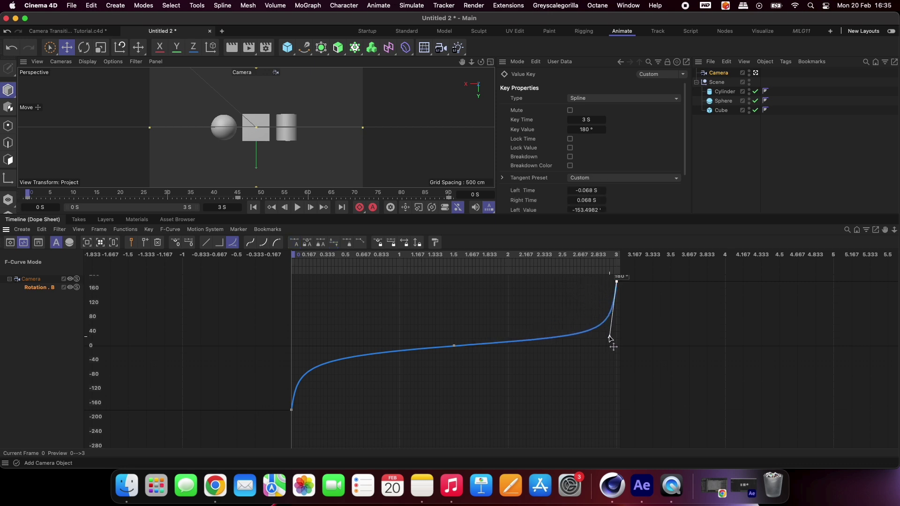
- Play the eased camera roll, then return to frame 0
{"action": "left_click", "coordinate": [297, 207]}
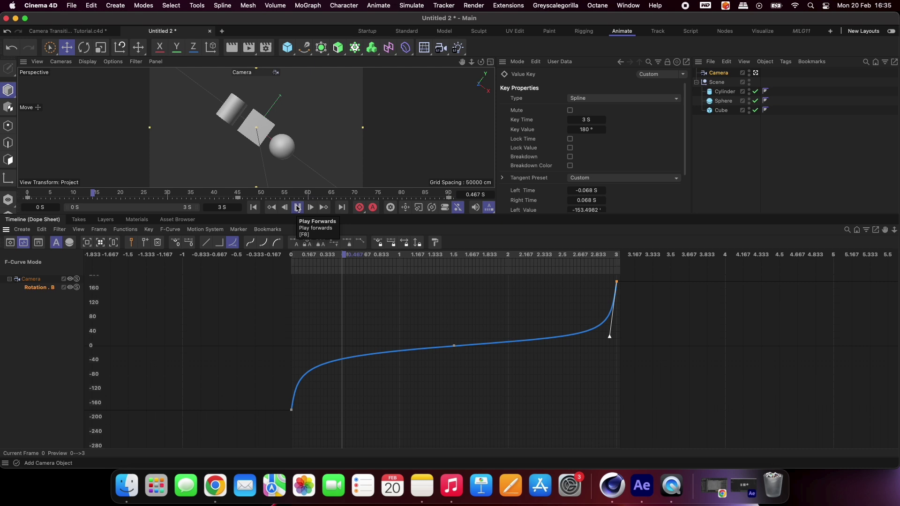
{"action": "left_click", "coordinate": [298, 207]}
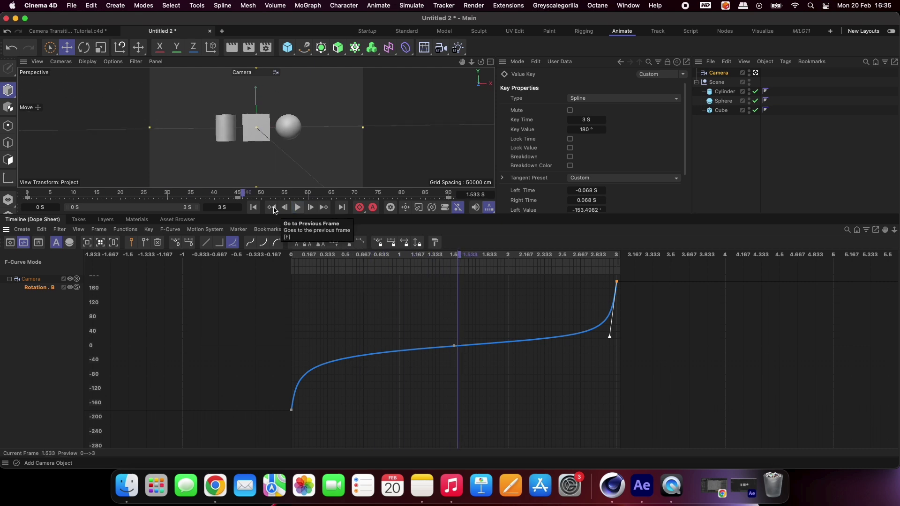
{"action": "left_click", "coordinate": [255, 208]}
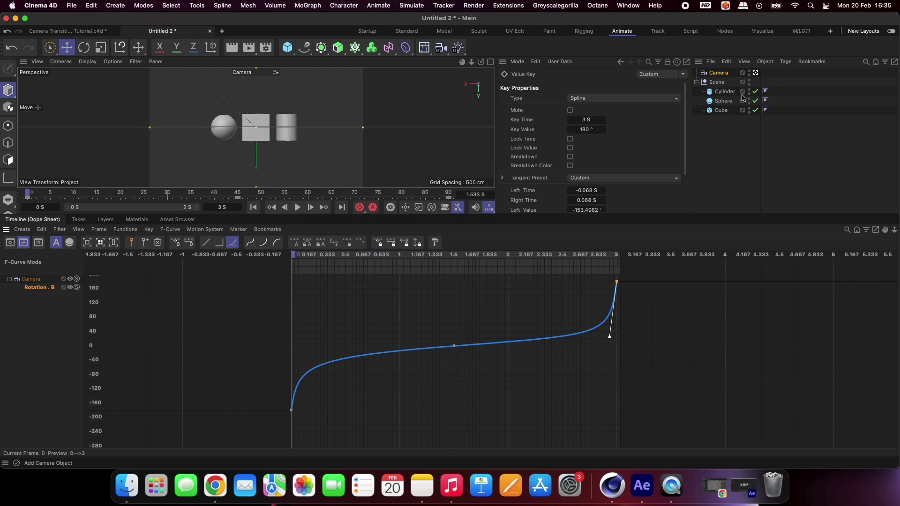
- Copy and paste the Camera to create Camera.1
{"action": "left_click", "coordinate": [726, 76]}
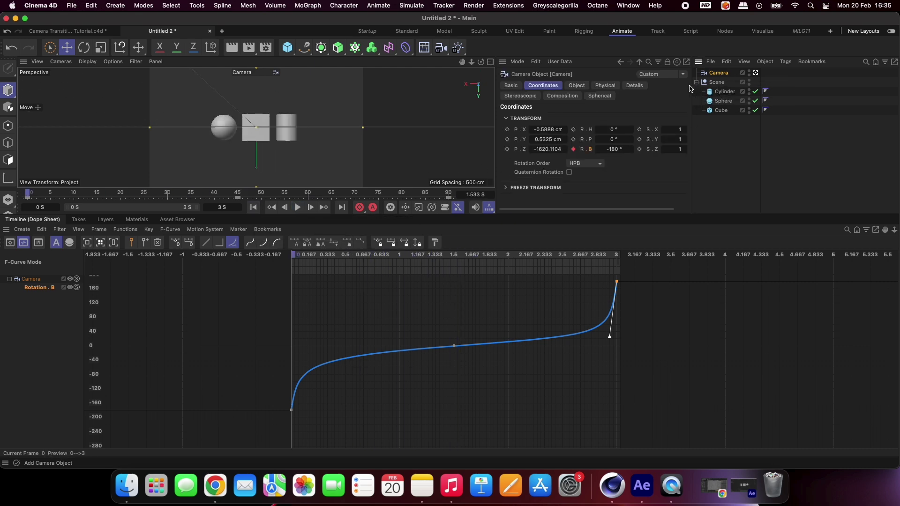
{"action": "key", "text": "super+c"}
{"action": "key", "text": "super+v"}
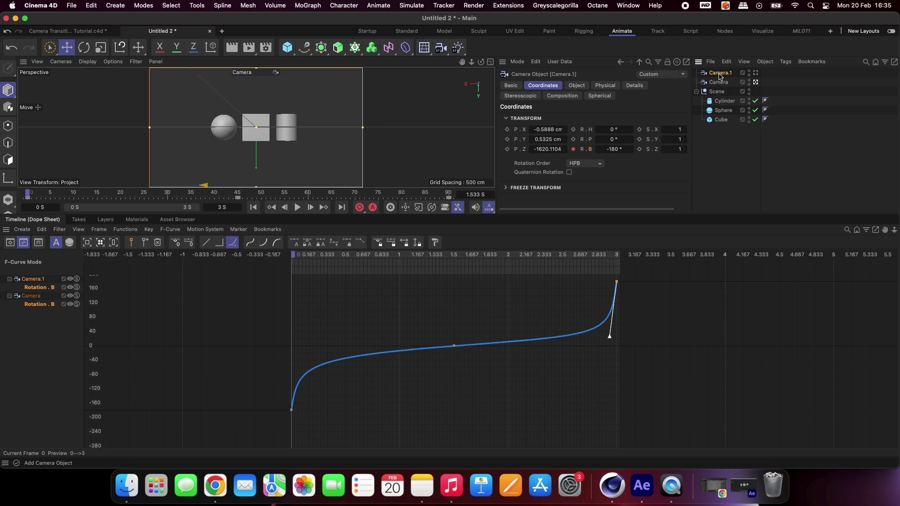
- Group Camera.1 under a new null and rename the null Camera 2
{"action": "right_click", "coordinate": [721, 75]}
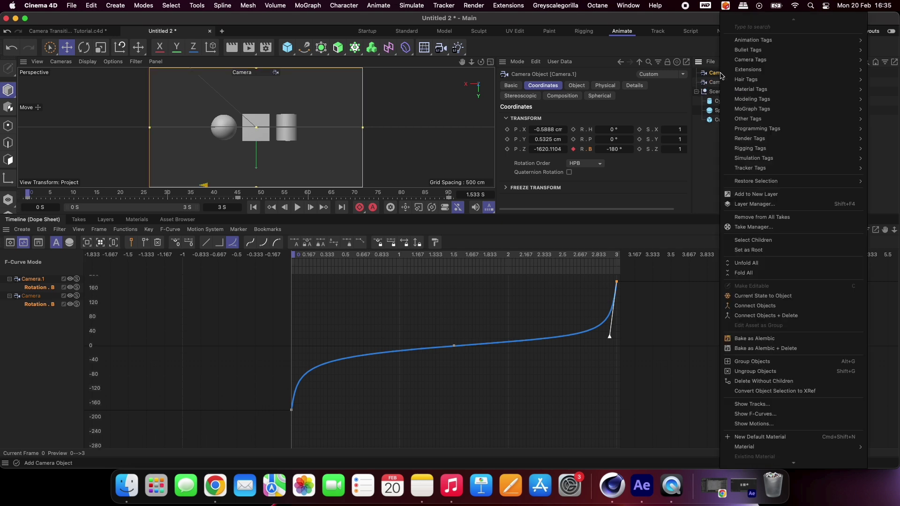
{"action": "left_click", "coordinate": [756, 362]}
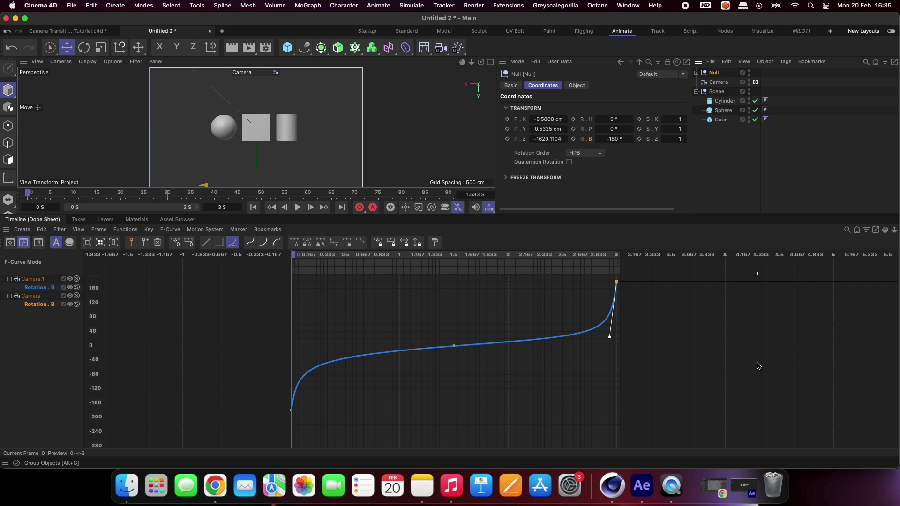
{"action": "double_click", "coordinate": [715, 73]}
{"action": "type", "text": "C"}
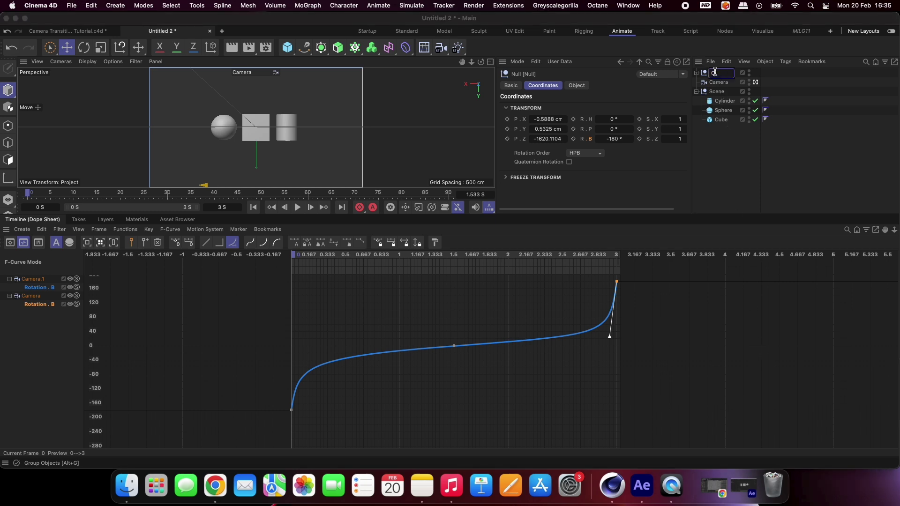
{"action": "type", "text": "amera 2"}
{"action": "key", "text": "Return"}
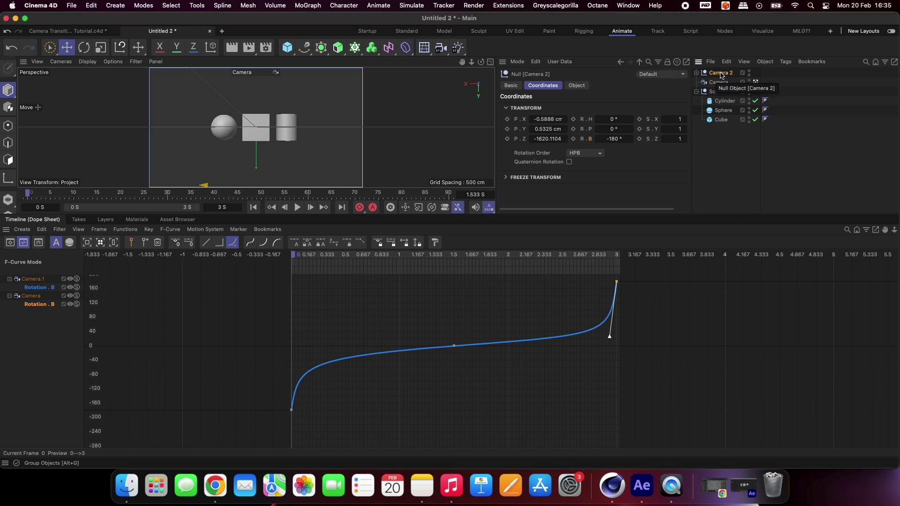
- Look through Camera.1 and give the Camera 2 null a Target tag aimed at the Cube
{"action": "left_click", "coordinate": [697, 74]}
{"action": "left_click", "coordinate": [759, 83]}
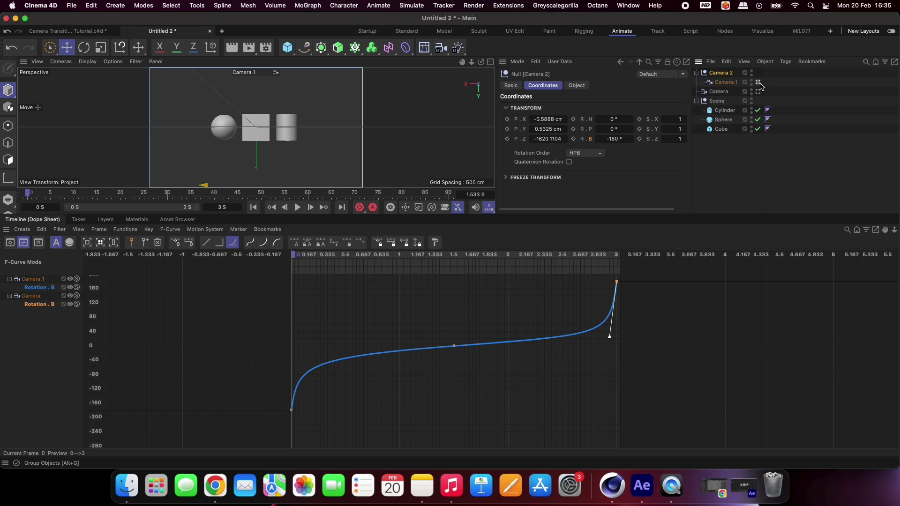
{"action": "right_click", "coordinate": [720, 75]}
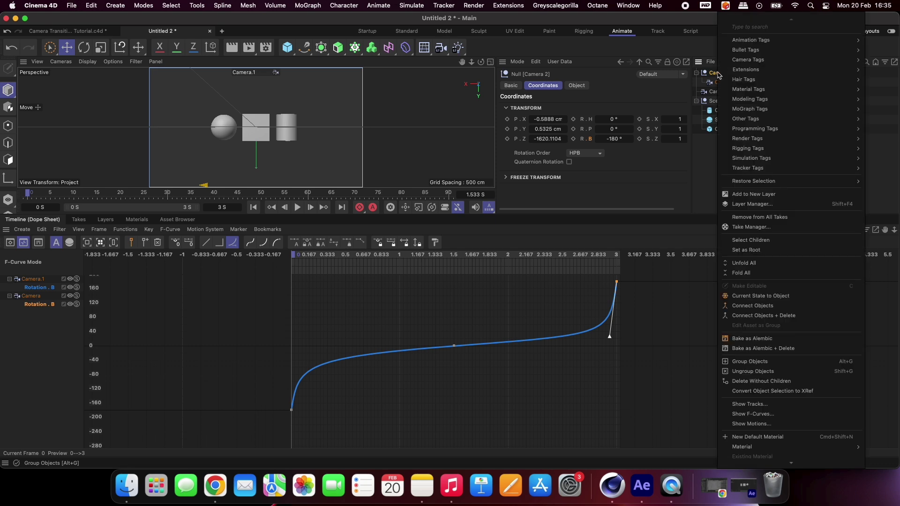
{"action": "mouse_move", "coordinate": [754, 42]}
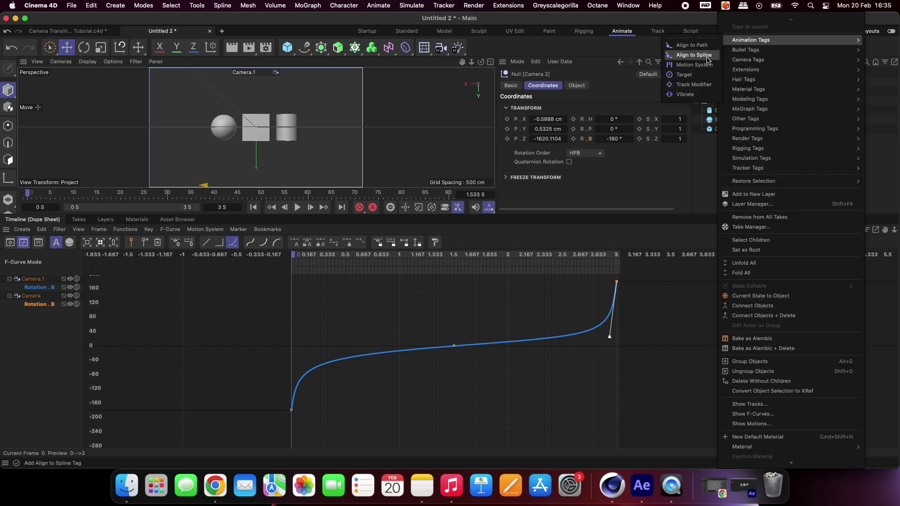
{"action": "left_click", "coordinate": [686, 75]}
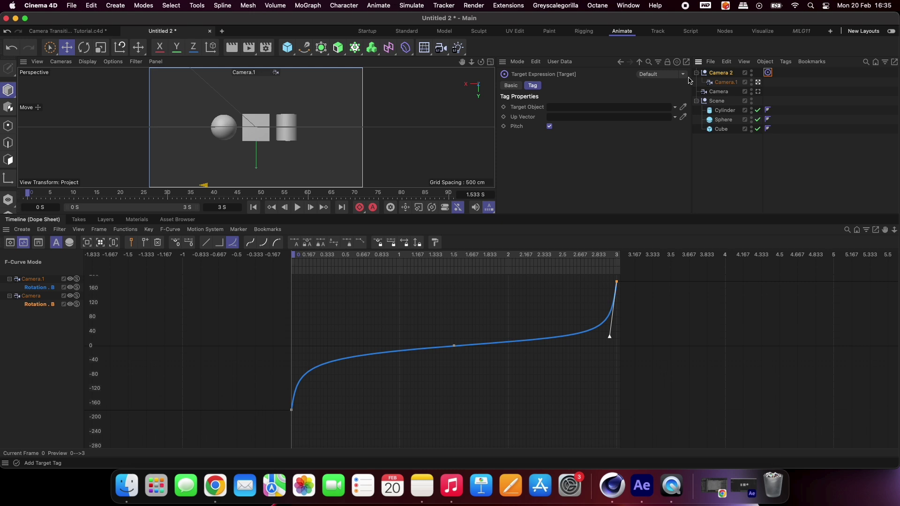
{"action": "left_click_drag", "start_coordinate": [720, 129], "coordinate": [624, 114]}
{"action": "left_click", "coordinate": [719, 75]}
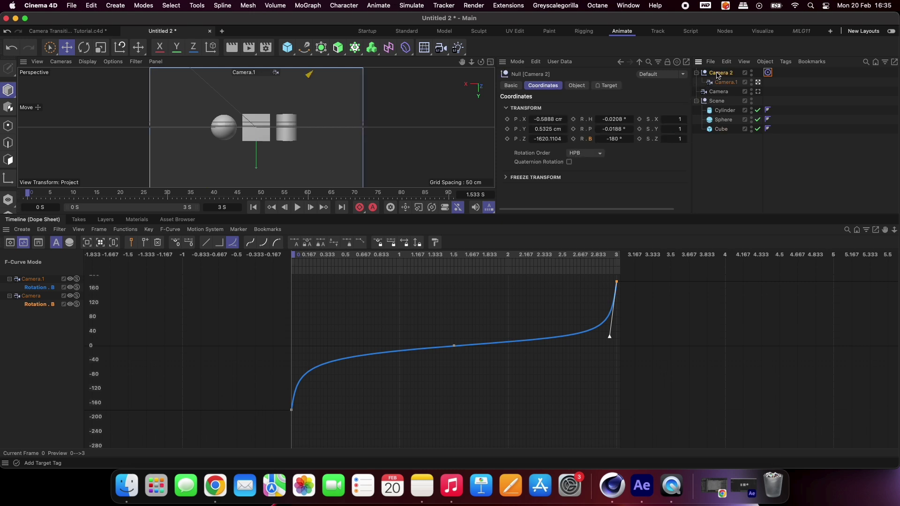
- In the Standard layout, drag Camera 2's P.Z closer to the objects and play to check
{"action": "left_click", "coordinate": [406, 31]}
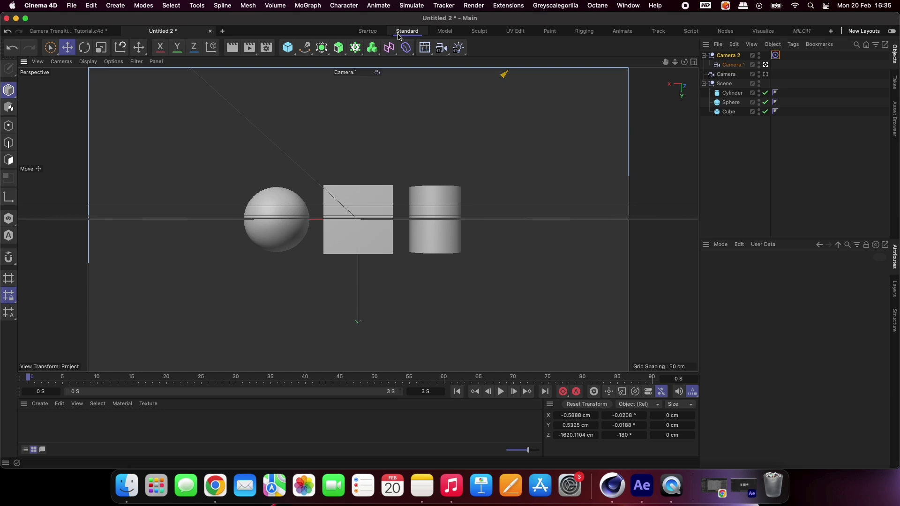
{"action": "left_click", "coordinate": [729, 57]}
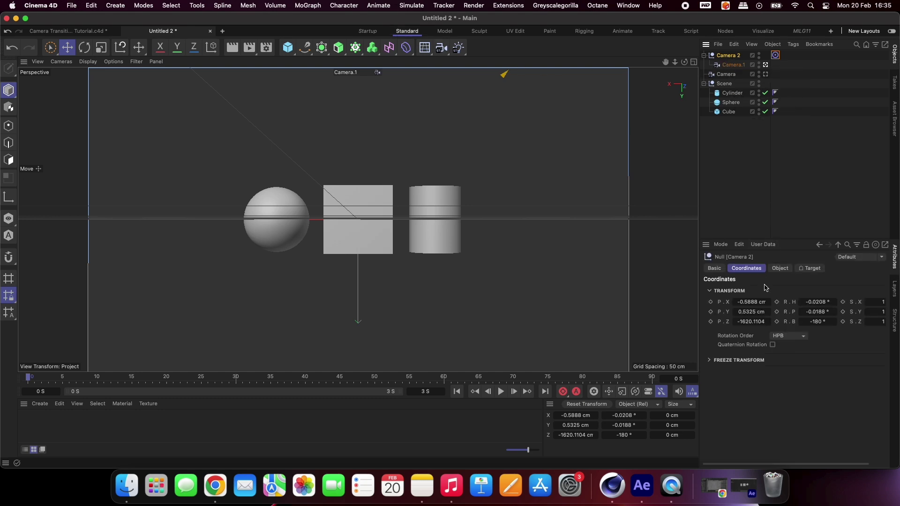
{"action": "mouse_move", "coordinate": [750, 324]}
{"action": "left_mouse_down"}
{"action": "mouse_move", "coordinate": [737, 334]}
{"action": "mouse_move", "coordinate": [749, 302]}
{"action": "mouse_move", "coordinate": [745, 322]}
{"action": "left_mouse_up"}
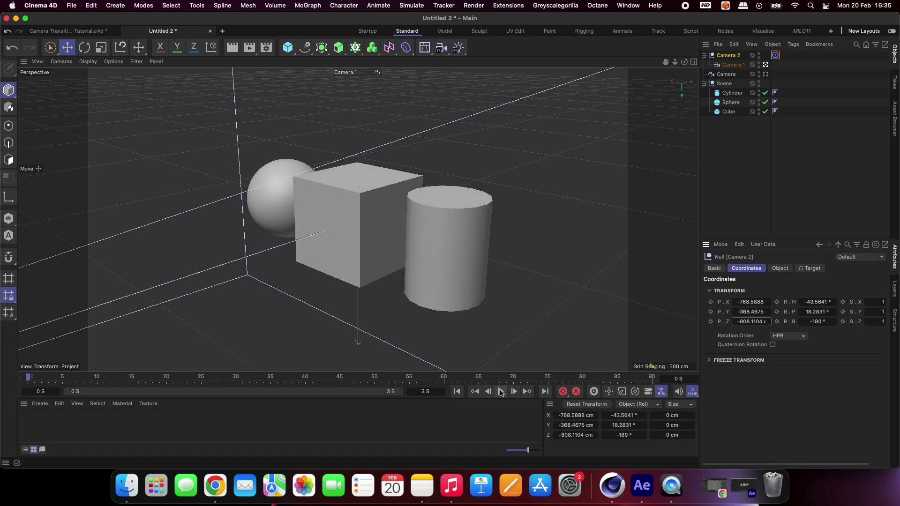
{"action": "left_click", "coordinate": [501, 391]}
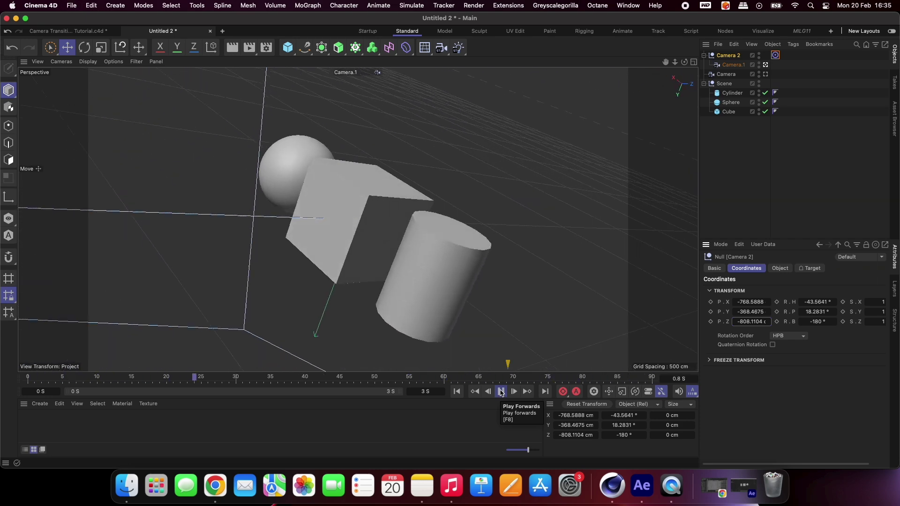
{"action": "left_click", "coordinate": [501, 392]}
{"action": "left_click", "coordinate": [457, 391]}
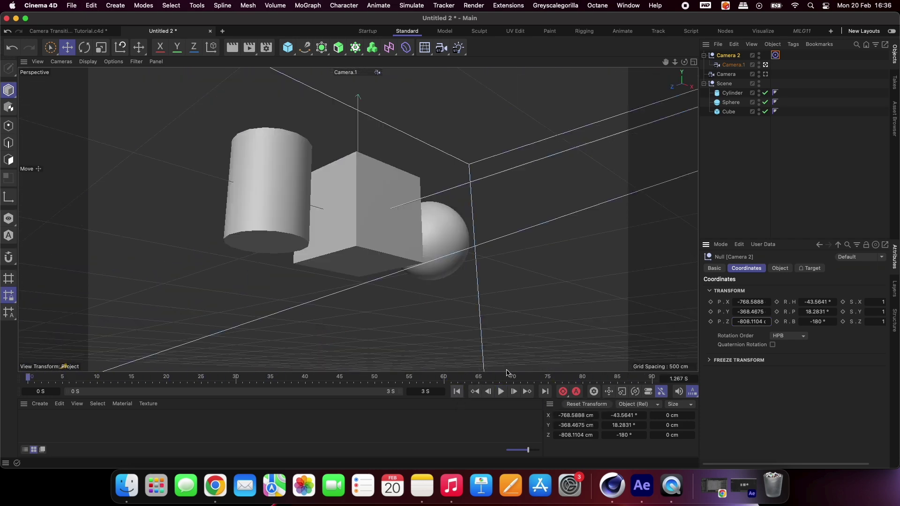
- Look through the original Camera and turn off Camera 2's editor visibility
{"action": "left_click", "coordinate": [766, 75]}
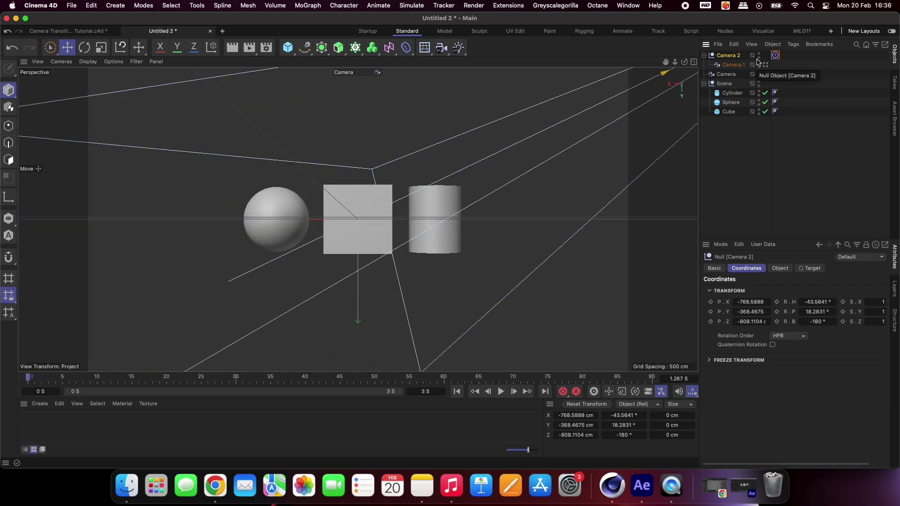
{"action": "left_click", "coordinate": [760, 57]}
{"action": "left_click", "coordinate": [759, 56]}
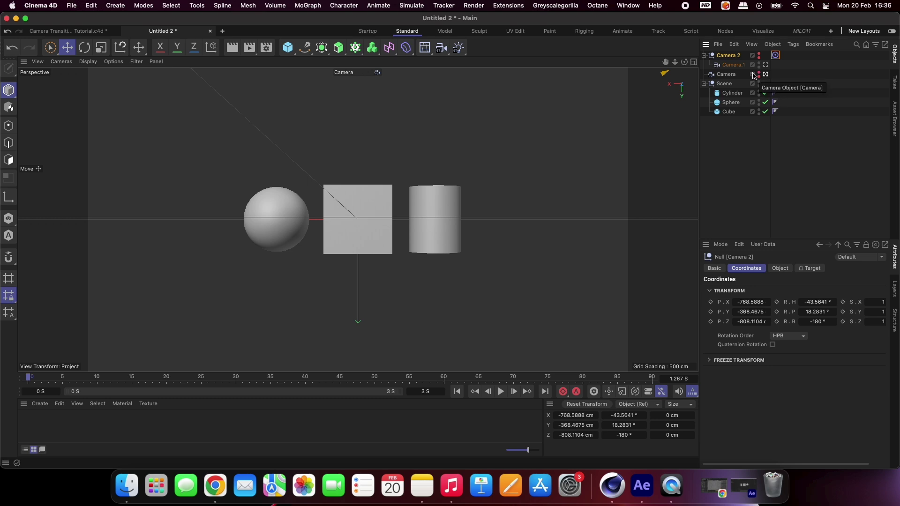
- Render the preview12 animation preview and play it in the Picture Viewer
{"action": "left_click", "coordinate": [249, 47]}
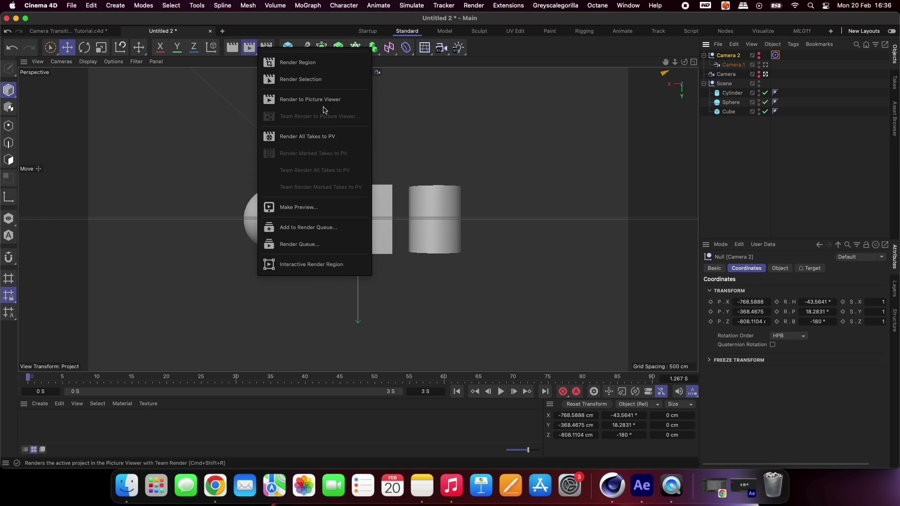
{"action": "left_click", "coordinate": [299, 208]}
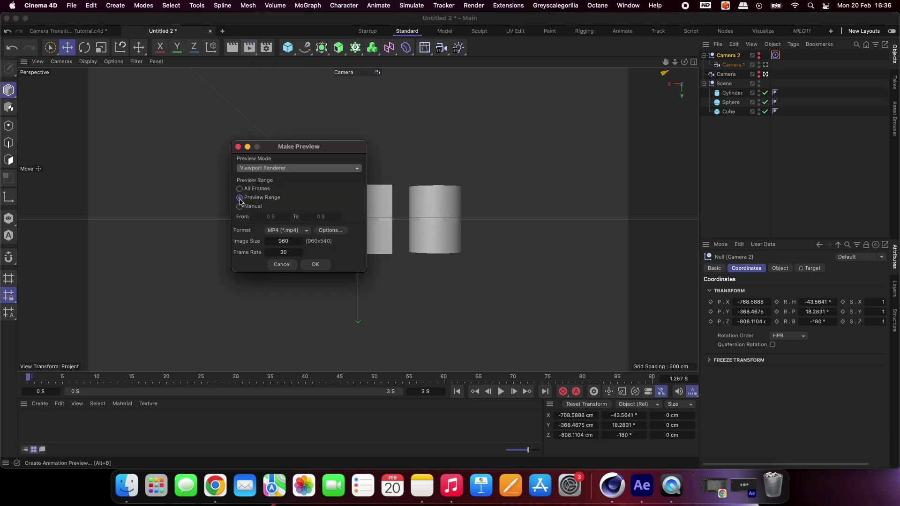
{"action": "left_click", "coordinate": [314, 265]}
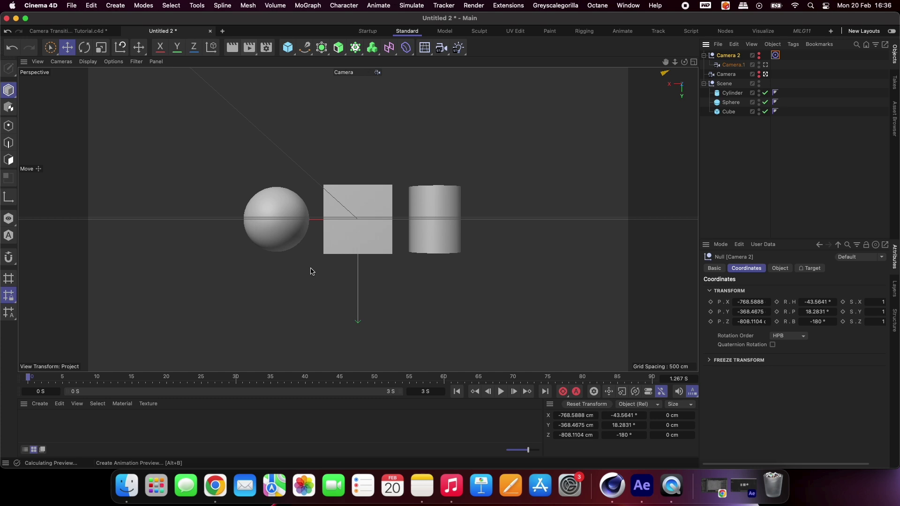
{"action": "left_click", "coordinate": [838, 450]}
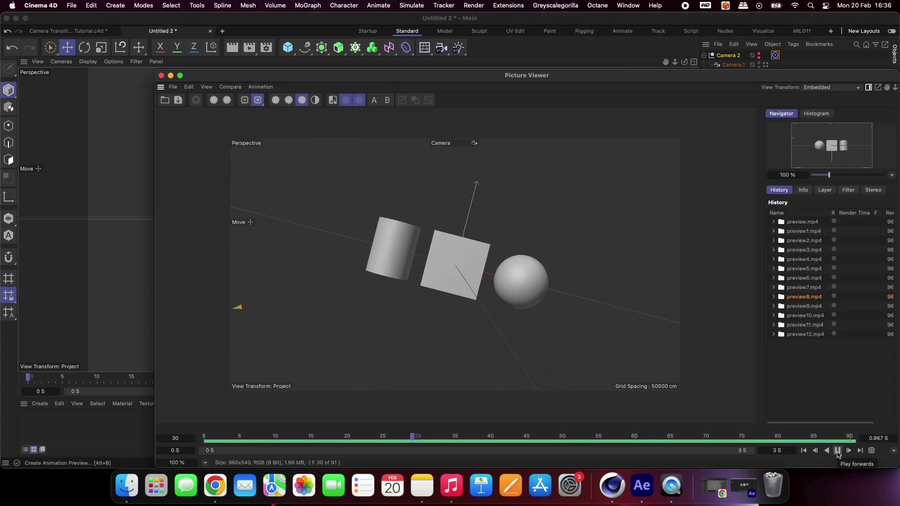
{"action": "left_click", "coordinate": [838, 451]}
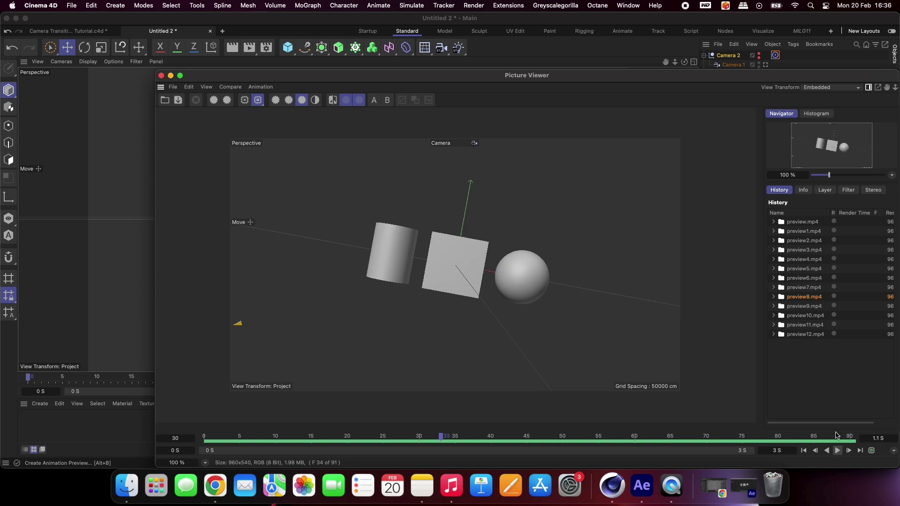
{"action": "left_click", "coordinate": [171, 75]}
- Switch the viewport to Camera.1, render and play the preview13 preview, then go to After Effects
{"action": "left_click", "coordinate": [766, 66]}
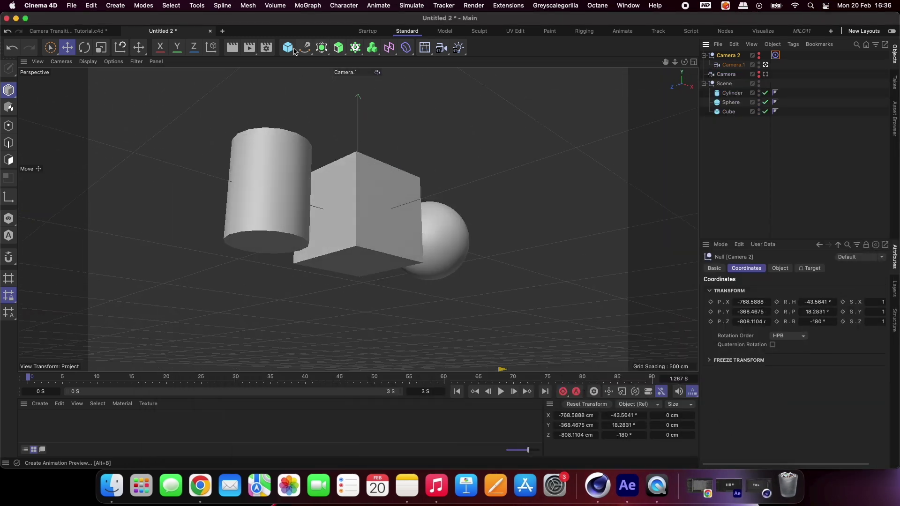
{"action": "left_click", "coordinate": [249, 47]}
{"action": "left_click", "coordinate": [318, 207]}
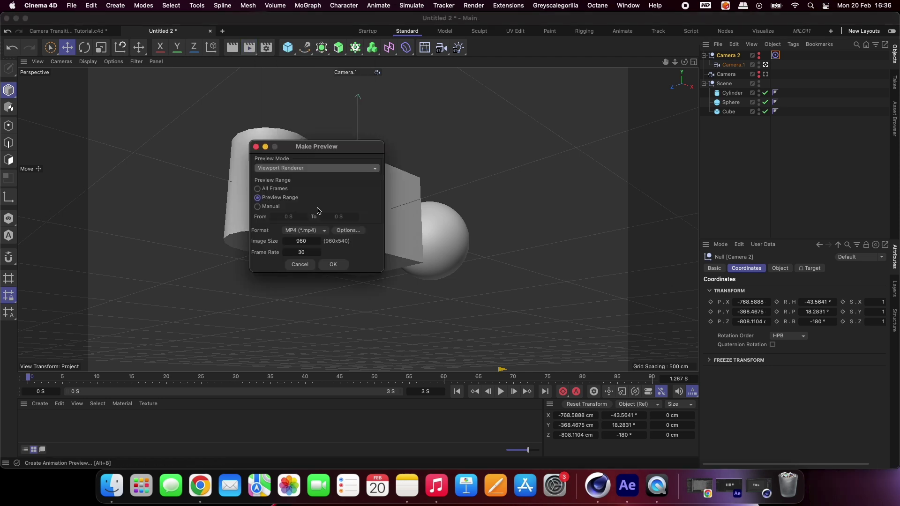
{"action": "left_click", "coordinate": [333, 265]}
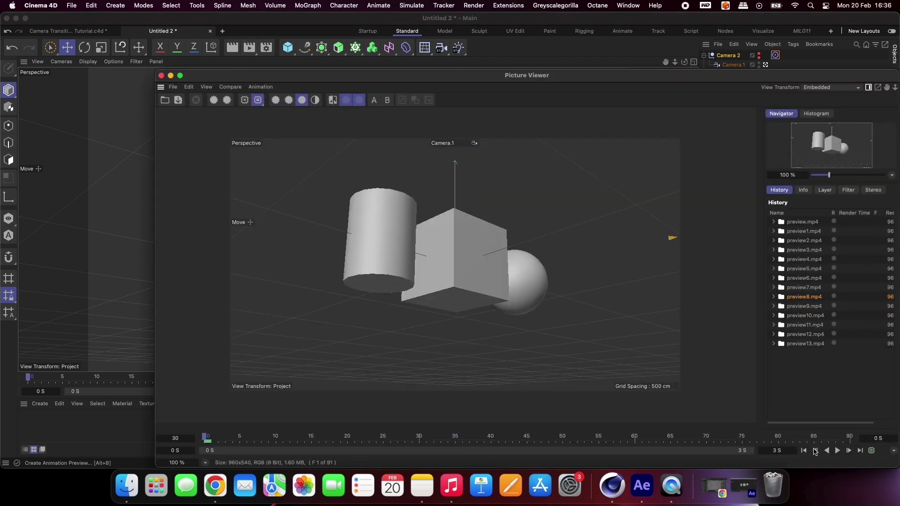
{"action": "left_click", "coordinate": [837, 450]}
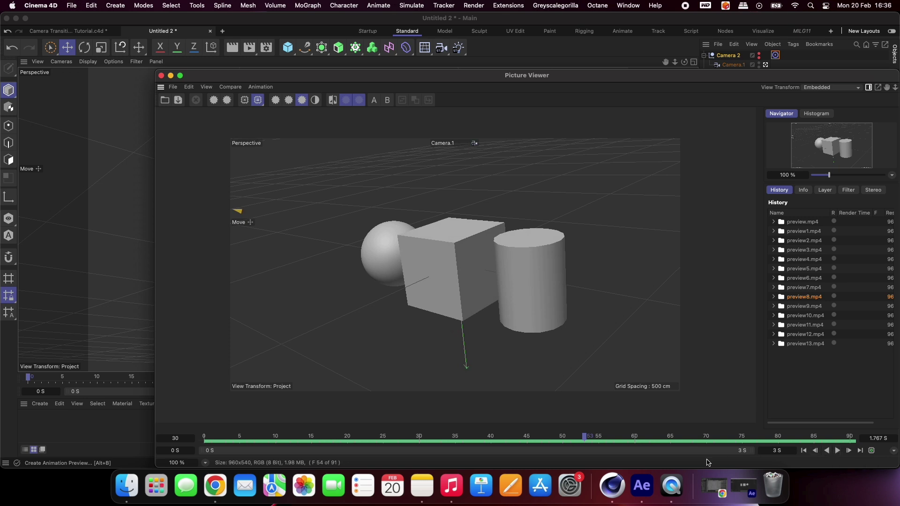
{"action": "left_click", "coordinate": [642, 488]}
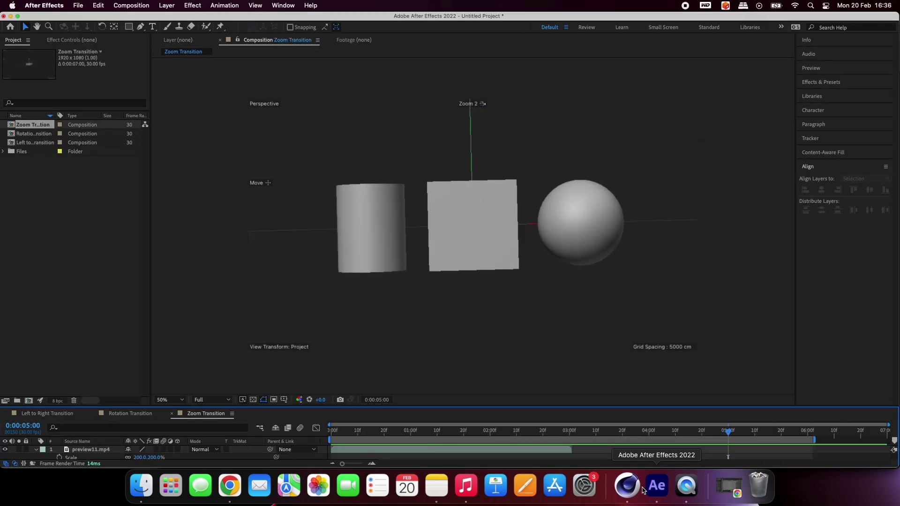
- Create Comp 1 with the default 1920×1080, 30 fps, 7-second settings
{"action": "left_click", "coordinate": [28, 401]}
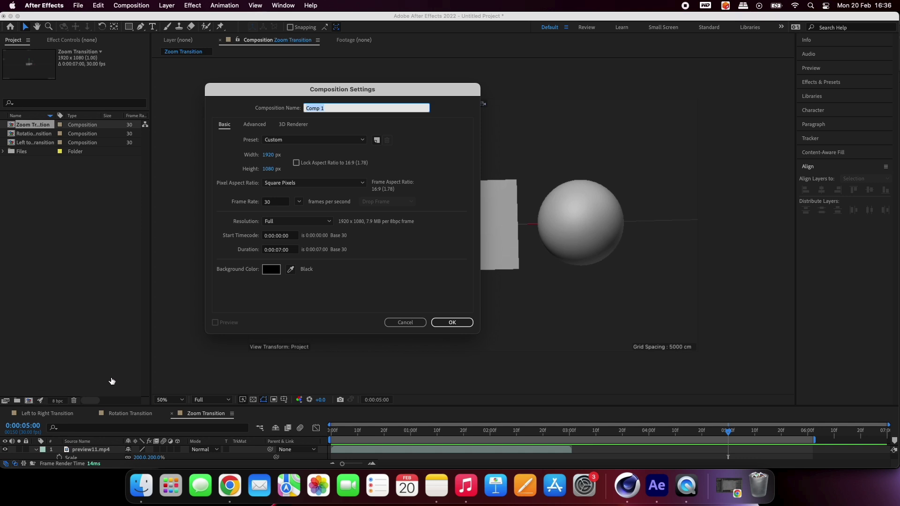
{"action": "left_click", "coordinate": [450, 323]}
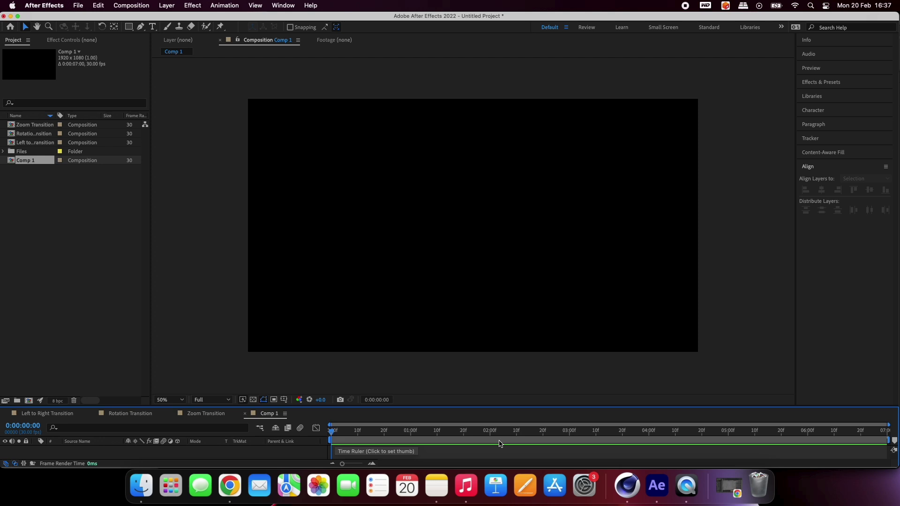
- Reveal preview12.mp4 from the Picture Viewer history in Finder, then return to After Effects
{"action": "left_click", "coordinate": [621, 484]}
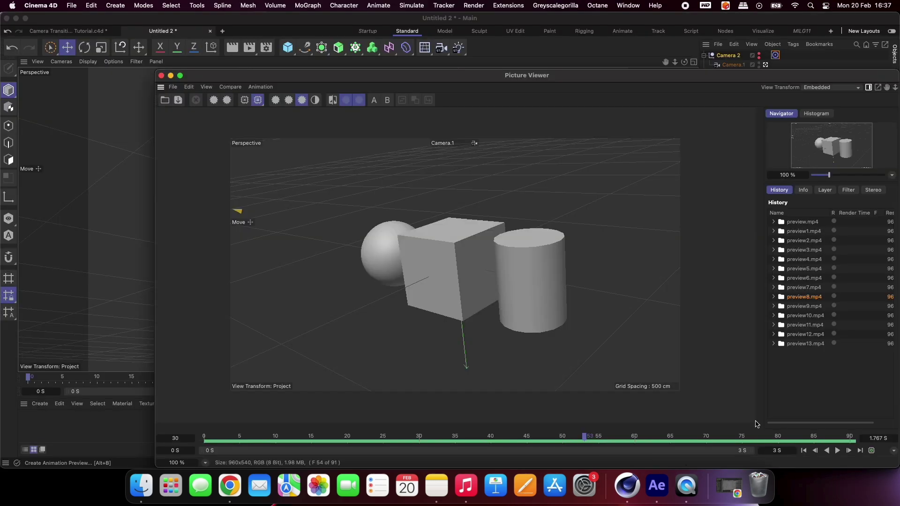
{"action": "left_click", "coordinate": [797, 337]}
{"action": "right_click", "coordinate": [796, 336]}
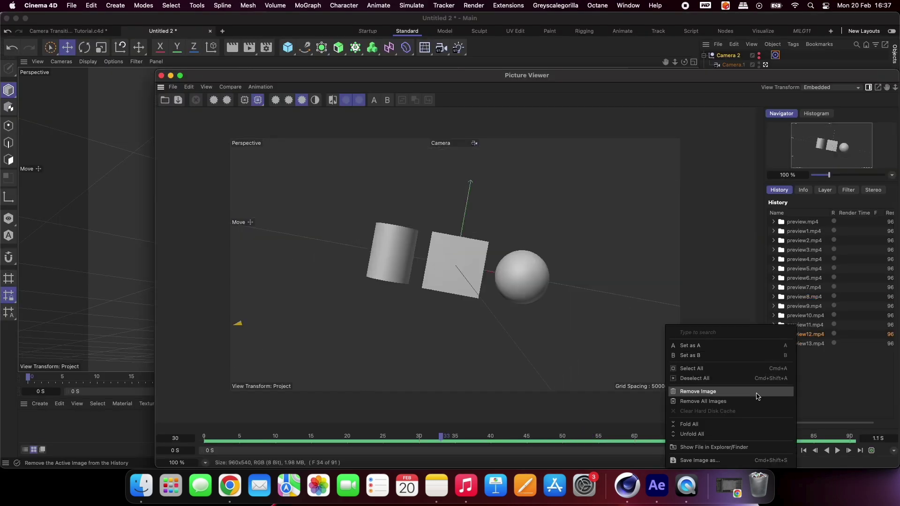
{"action": "left_click", "coordinate": [740, 448]}
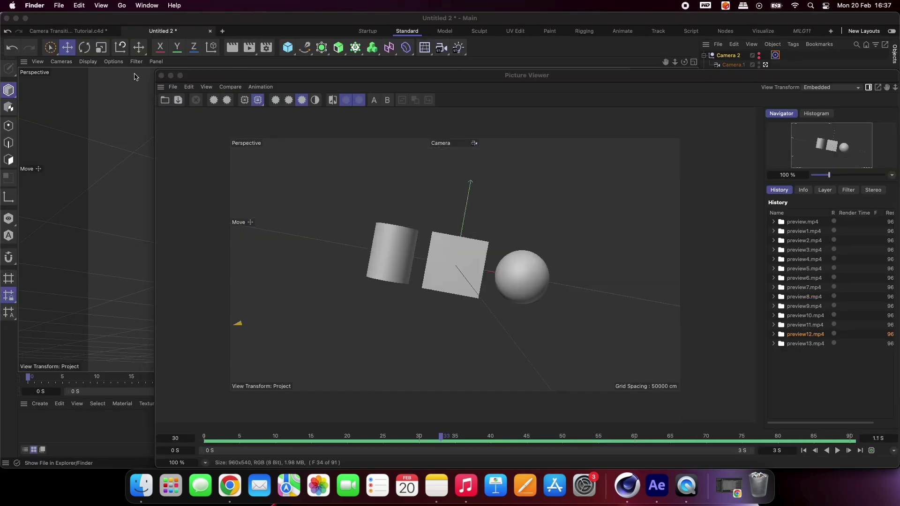
{"action": "left_click", "coordinate": [171, 76]}
{"action": "left_click", "coordinate": [651, 494]}
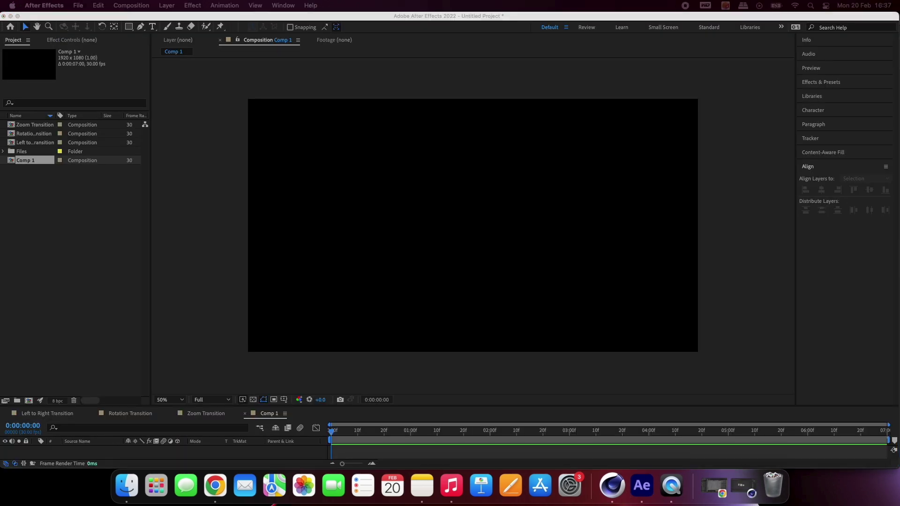
- Import preview12.mp4 and preview13.mp4 into the project and add them to Comp 1
{"action": "left_click_drag", "start_coordinate": [461, 244], "coordinate": [112, 224]}
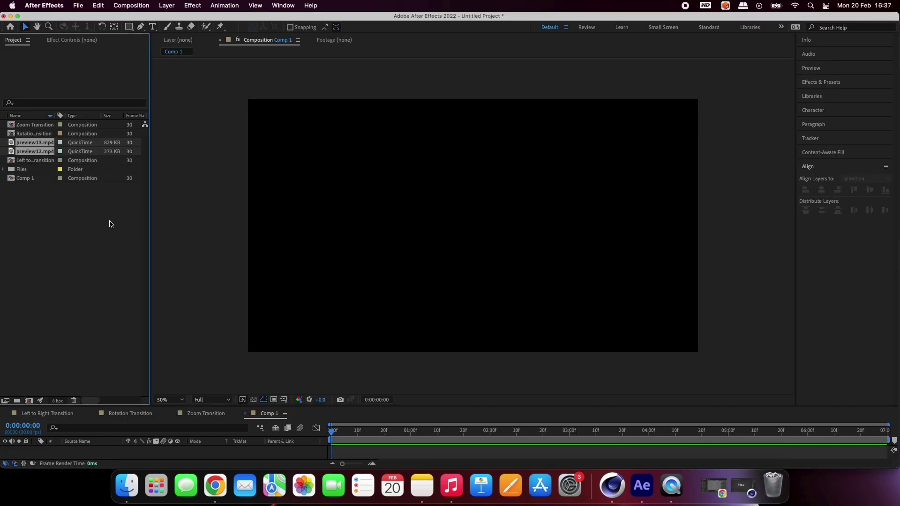
{"action": "left_click", "coordinate": [70, 204]}
{"action": "left_click_drag", "start_coordinate": [35, 143], "coordinate": [476, 228]}
- Scale both preview layers to 200% in Comp 1
{"action": "left_click_drag", "start_coordinate": [432, 406], "coordinate": [427, 312]}
{"action": "left_click", "coordinate": [90, 362], "text": "shift"}
{"action": "key", "text": "s"}
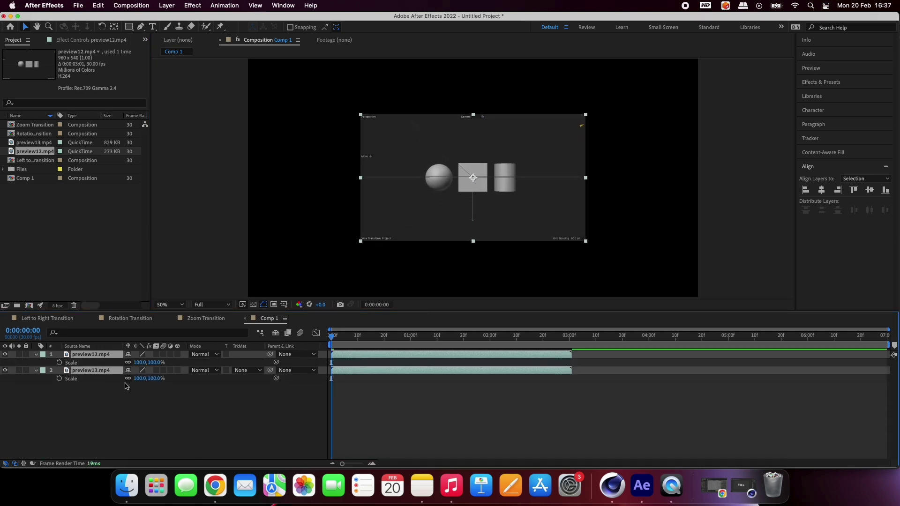
{"action": "left_click", "coordinate": [139, 363]}
{"action": "type", "text": "200"}
{"action": "key", "text": "Return"}
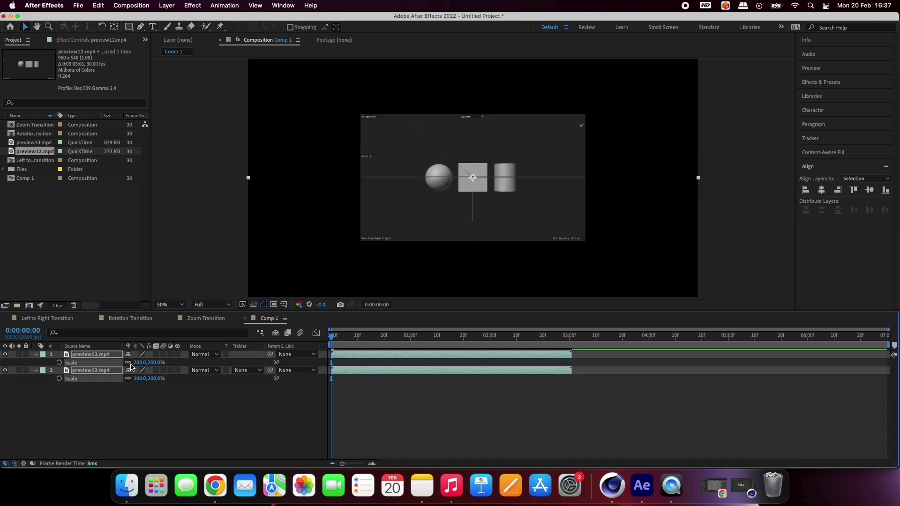
- Start preview13.mp4 at 3 seconds, end the work area after it, and play the comp
{"action": "left_click", "coordinate": [376, 387]}
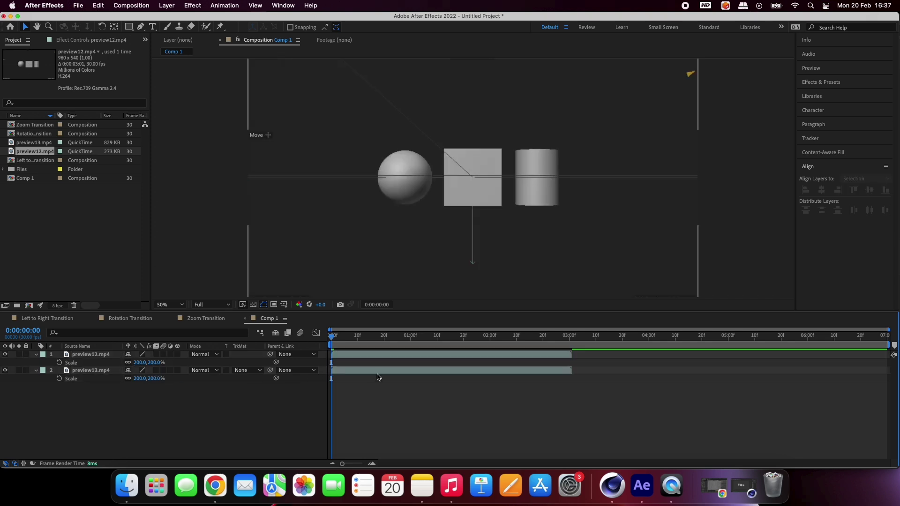
{"action": "left_click_drag", "start_coordinate": [380, 370], "coordinate": [621, 366]}
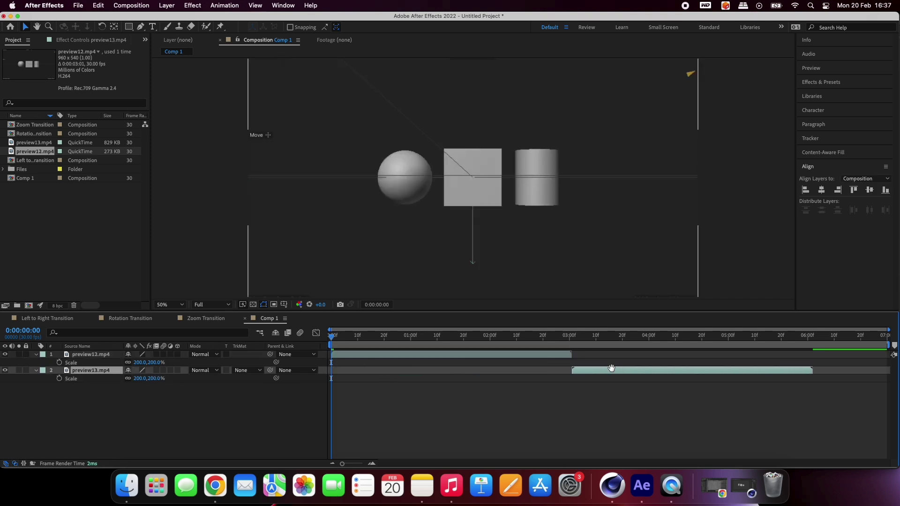
{"action": "key", "text": "space"}
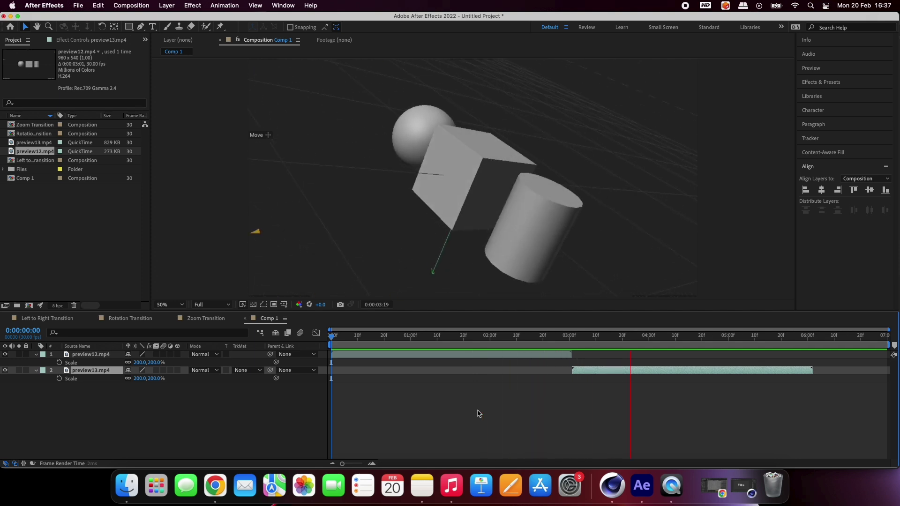
{"action": "key", "text": "space"}
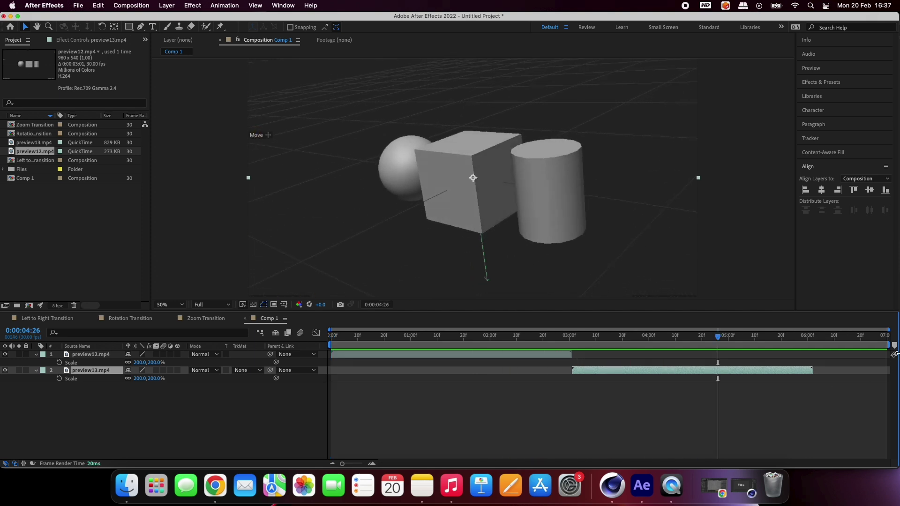
{"action": "left_click_drag", "start_coordinate": [890, 343], "coordinate": [813, 344]}
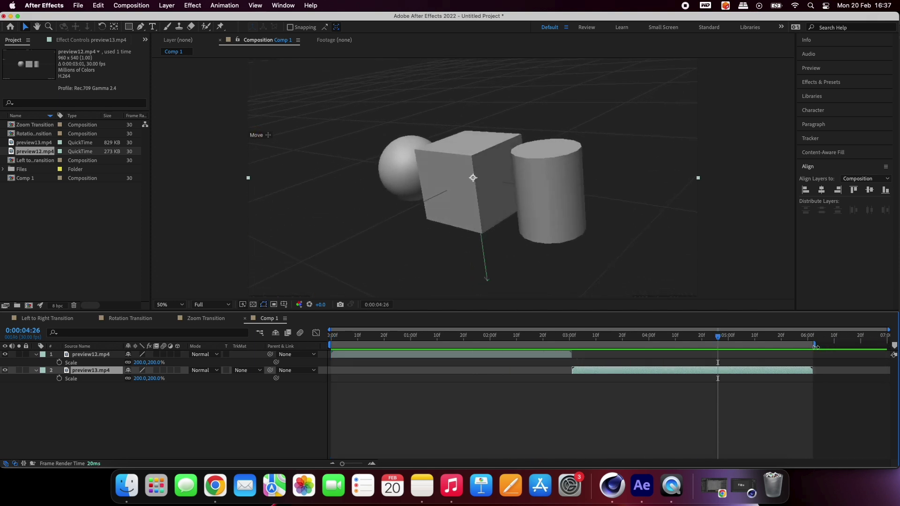
{"action": "key", "text": "space"}
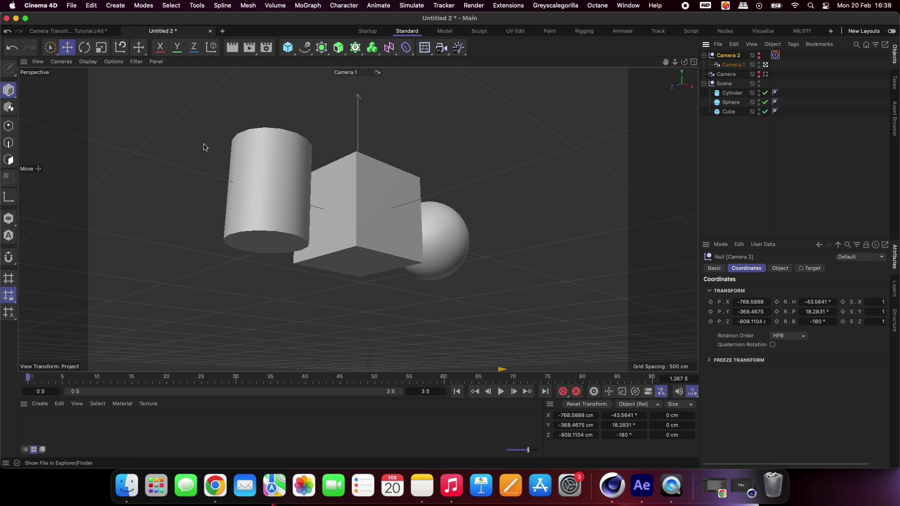
- In the Camera Transitions Tutorial project, select the second Left to Right camera
{"action": "left_click", "coordinate": [86, 31]}
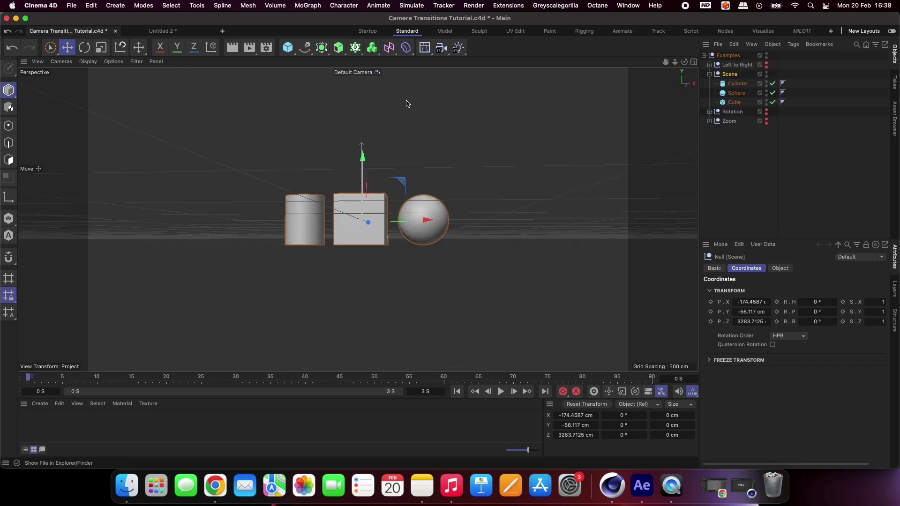
{"action": "left_click", "coordinate": [710, 74]}
{"action": "left_click", "coordinate": [710, 65]}
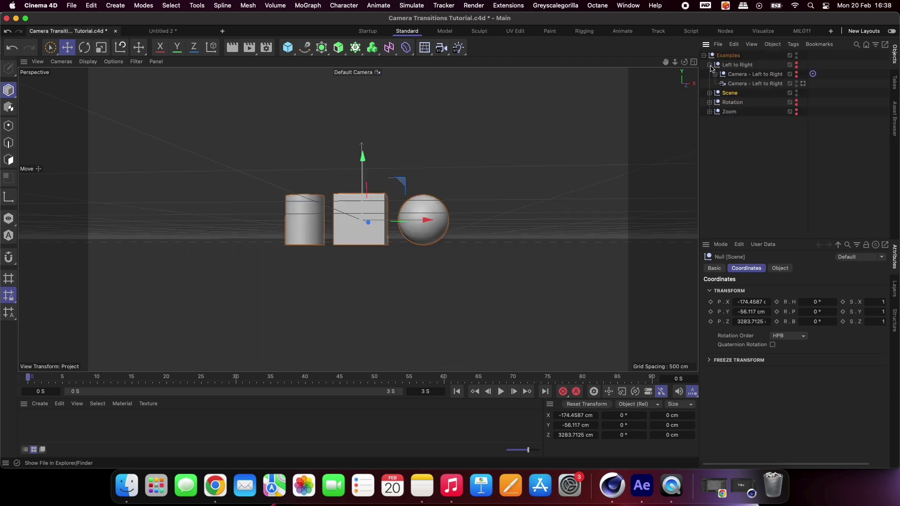
{"action": "left_click", "coordinate": [736, 84]}
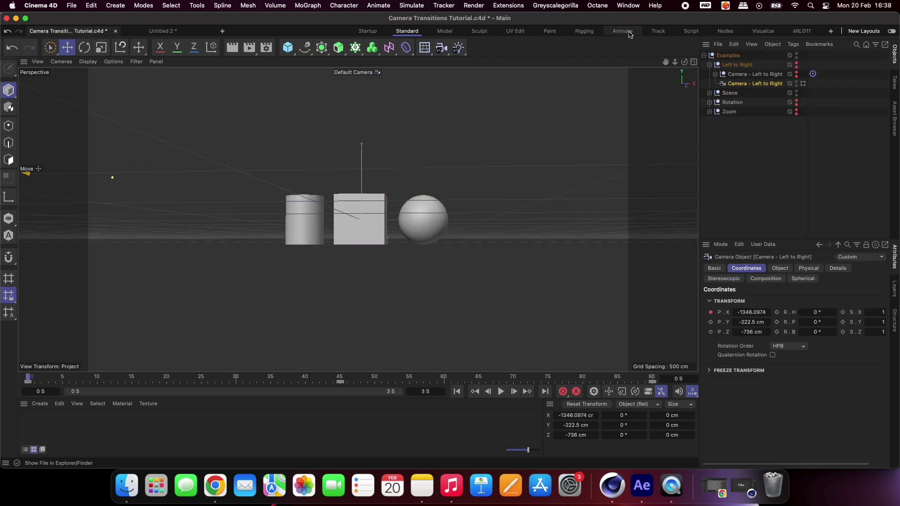
- Show the camera's animation as F-curves in the Animate layout, and expand the Zoom group
{"action": "left_click", "coordinate": [622, 31]}
{"action": "left_click", "coordinate": [24, 317]}
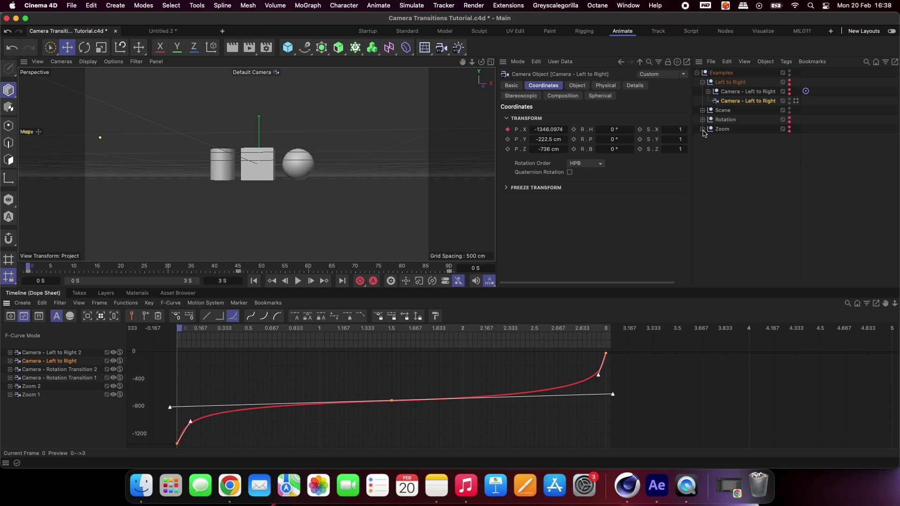
{"action": "left_click", "coordinate": [703, 129]}
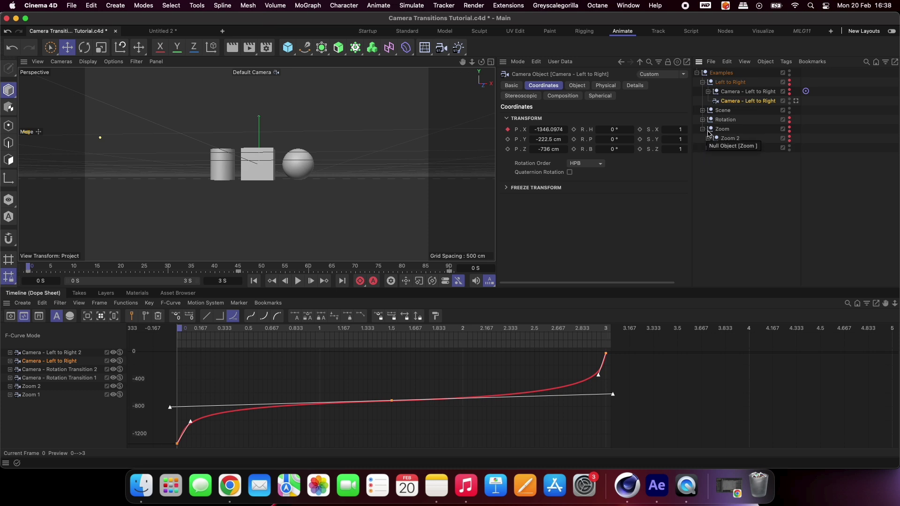